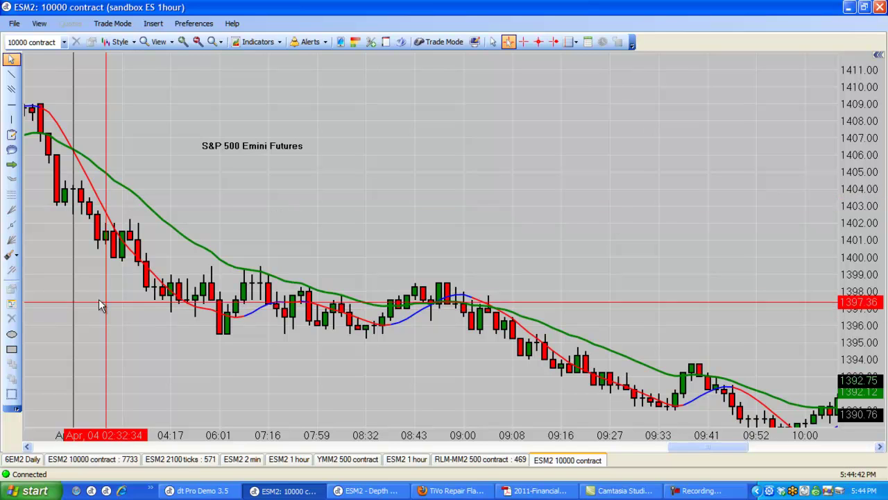
Mark the 07:16 entry with a yellow down arrow and box the early candles near 1406
left_click(11, 165)
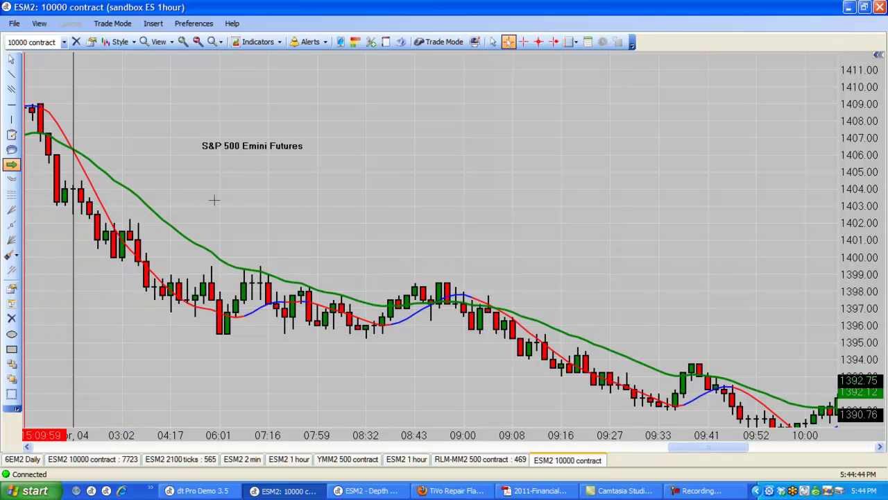
left_click_drag(244, 229, 243, 264)
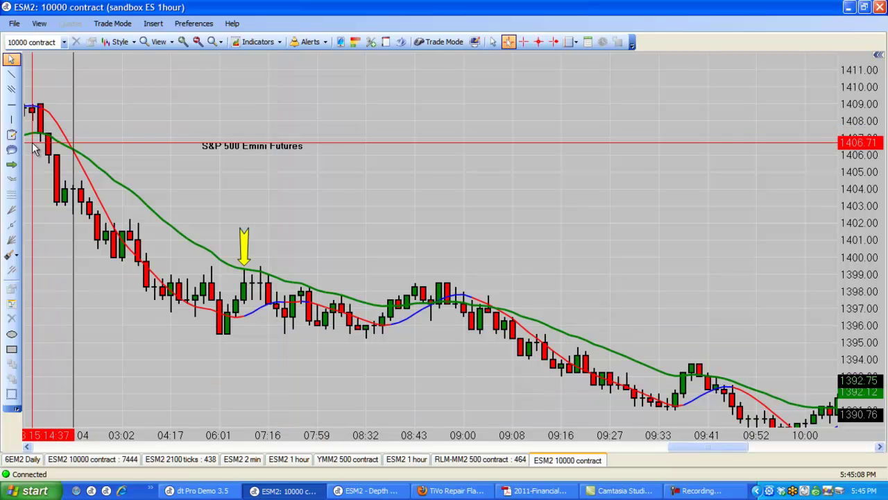
left_click(11, 349)
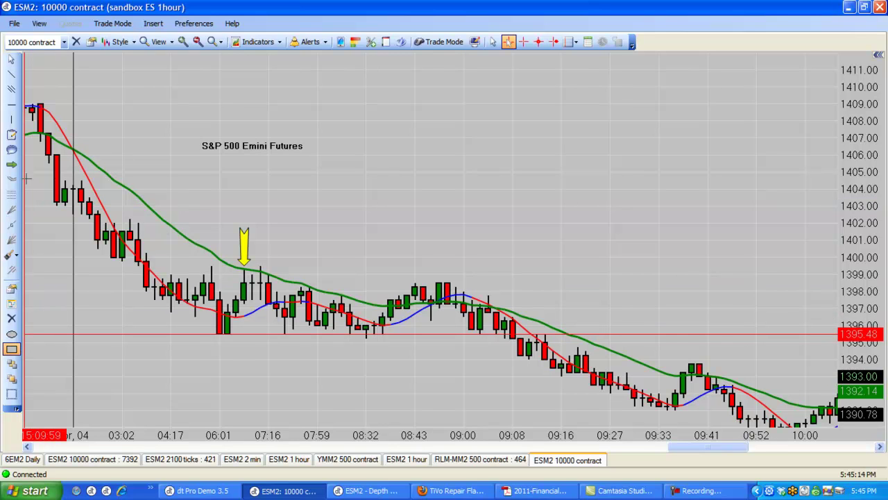
left_click_drag(56, 141, 91, 151)
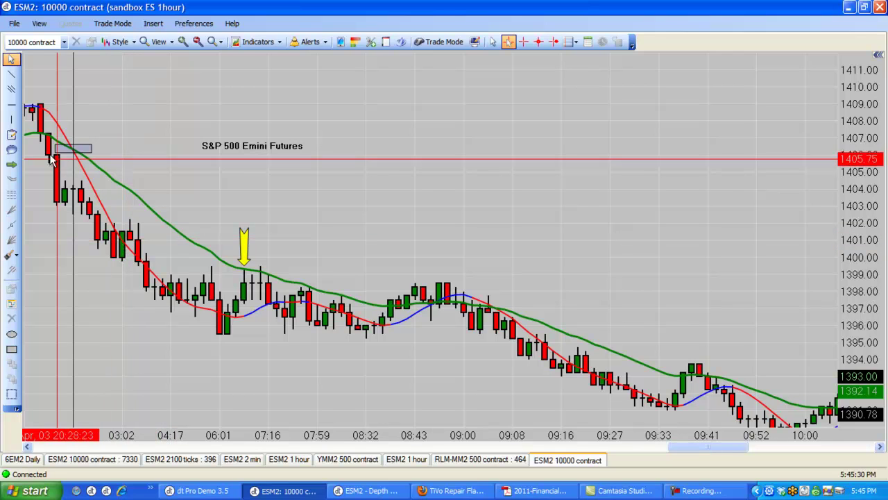
Add dashed WTZ horizontal lines at 1399.25 and 1395.50
left_click(11, 104)
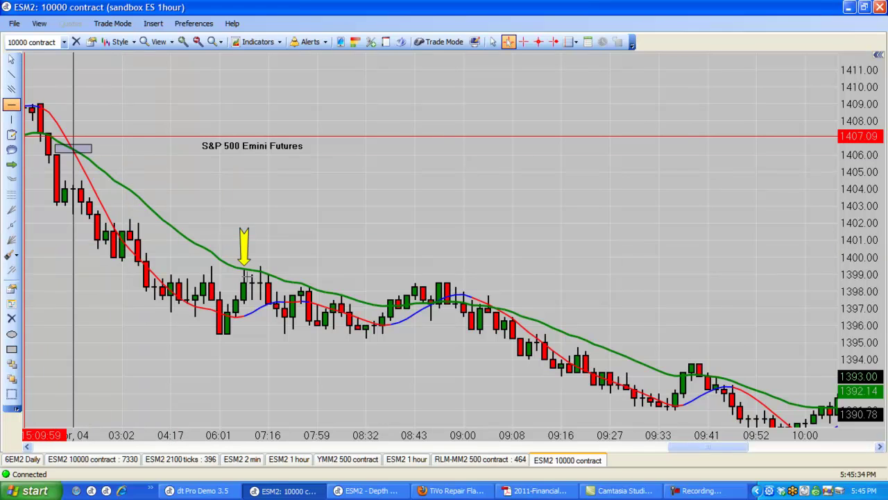
left_click(244, 270)
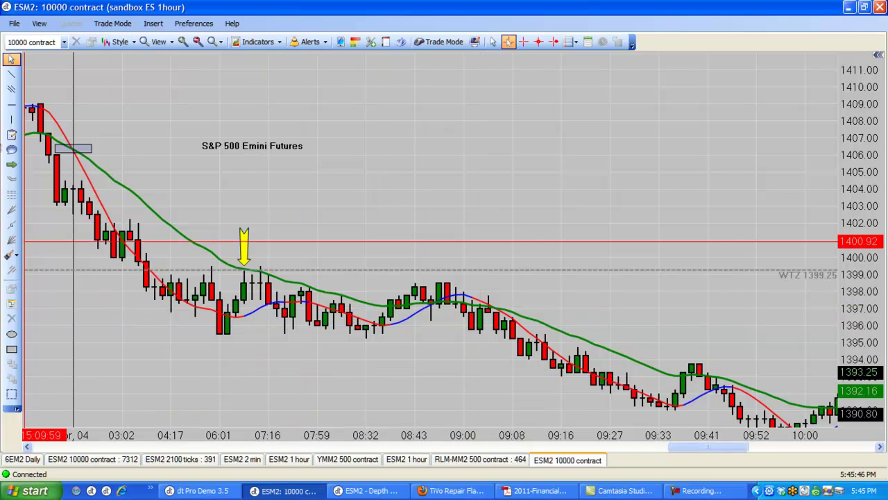
left_click(11, 106)
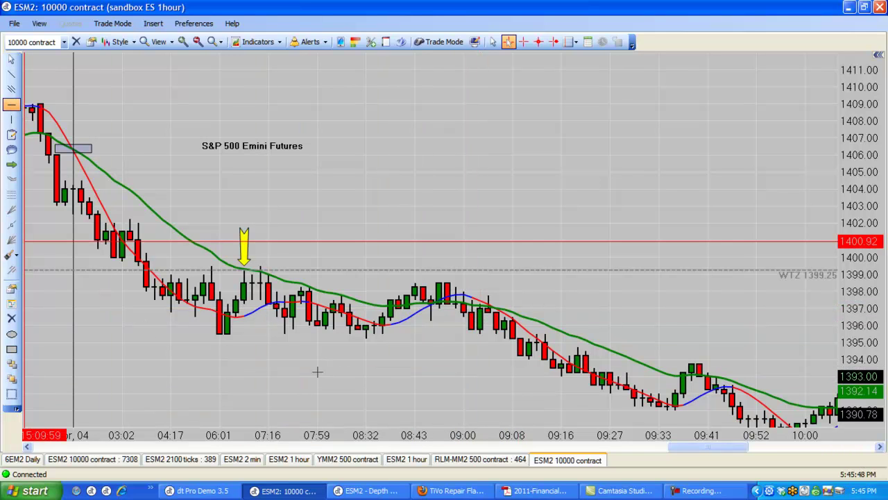
left_click(285, 334)
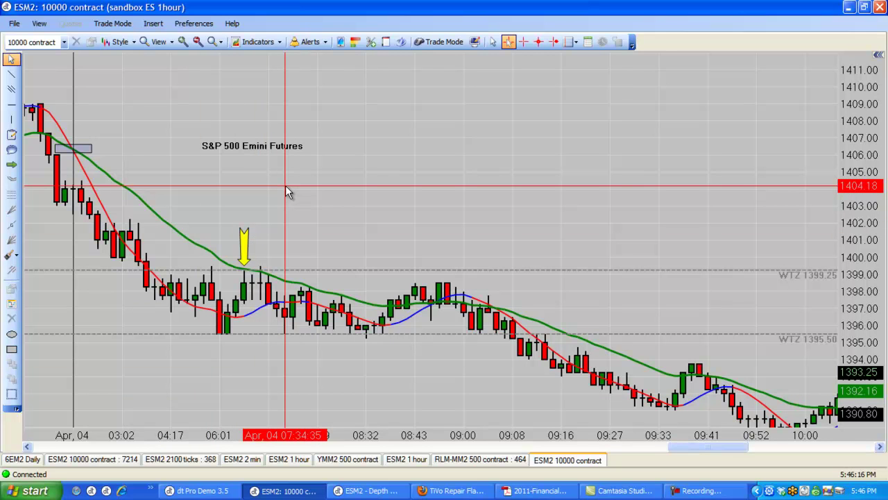
Add a '3.75 points' label below the 07:16 candles and a yellow arrow near 07:59
left_click(12, 135)
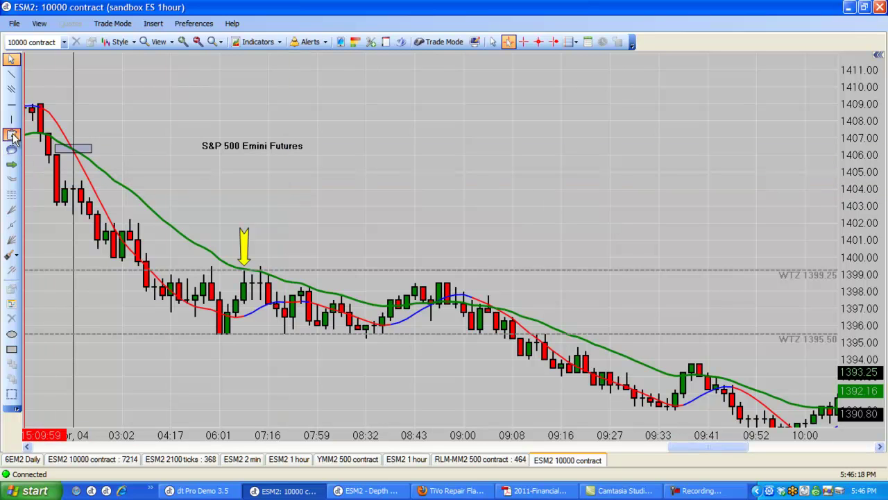
left_click(261, 364)
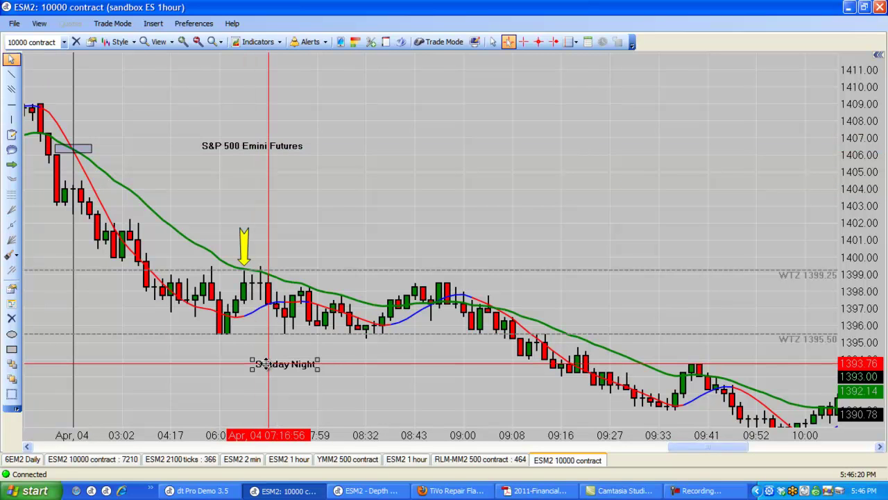
double_click(262, 364)
type("3")
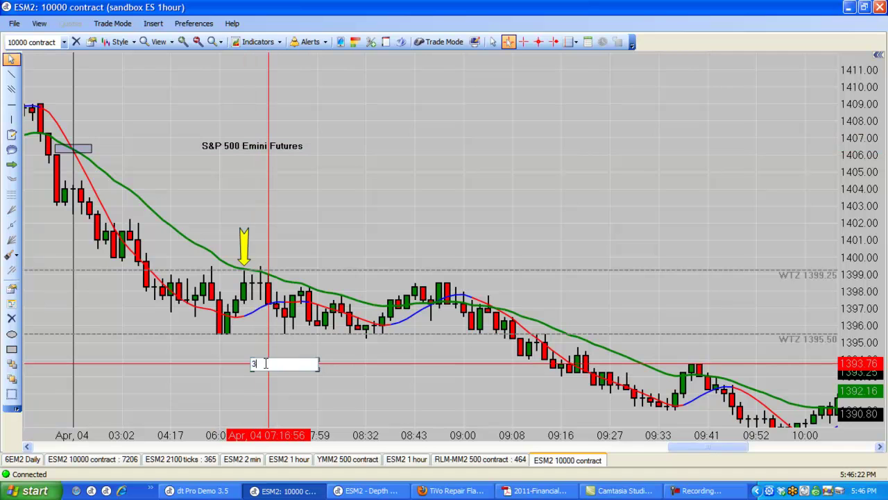
type(".75 points")
left_click(270, 391)
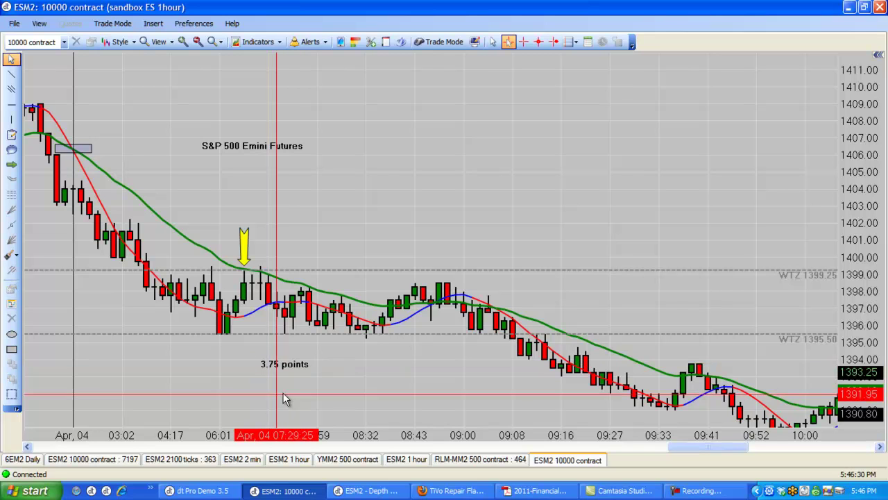
left_click_drag(263, 362, 249, 345)
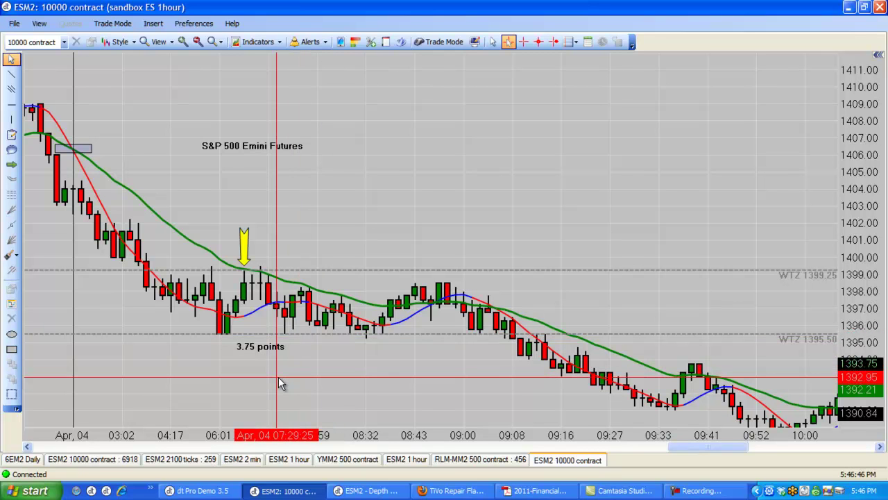
left_click(11, 164)
left_click(309, 267)
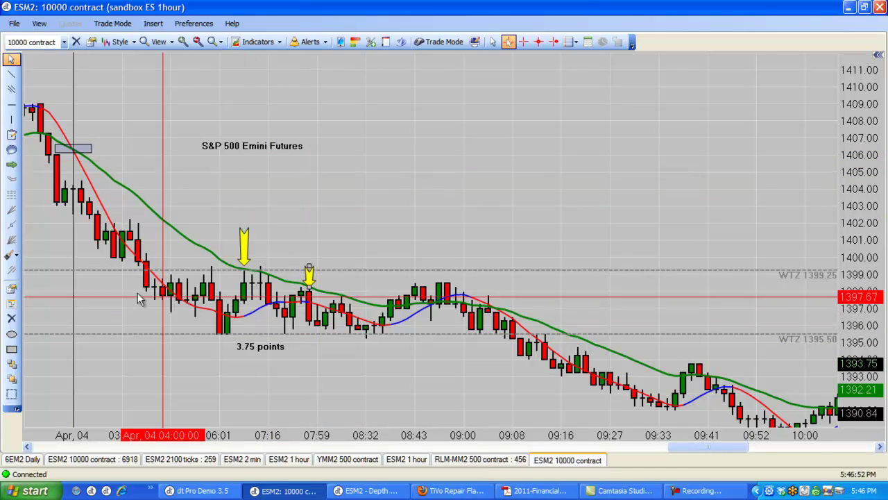
Add a full-size yellow arrow above the bars after 07:59 and lower the upper WTZ line to 1398.00
left_click(17, 170)
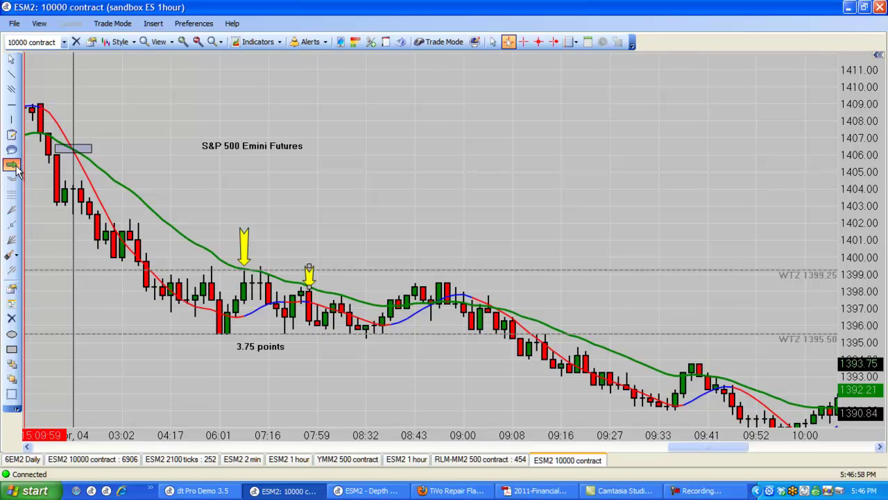
left_click(339, 280)
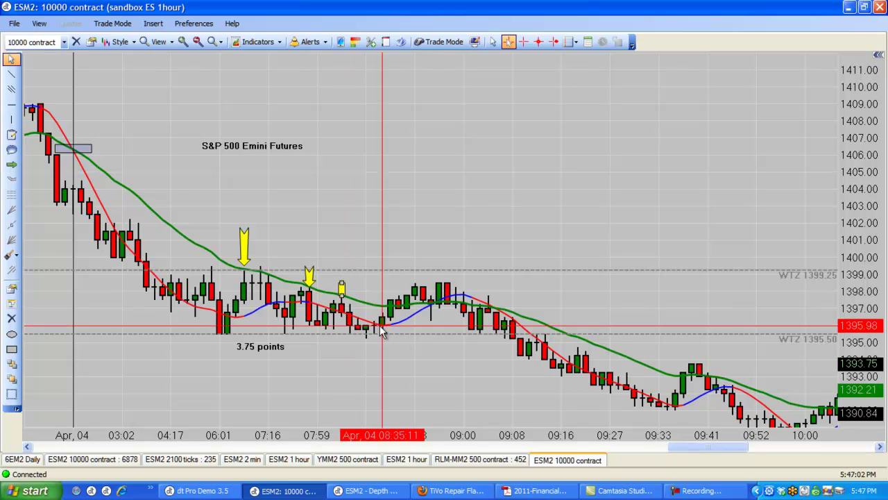
left_click(342, 283)
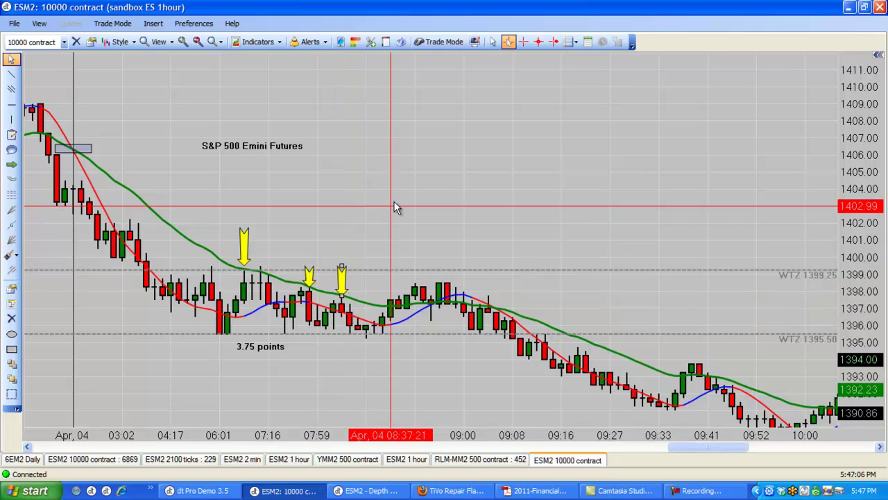
left_click(350, 424)
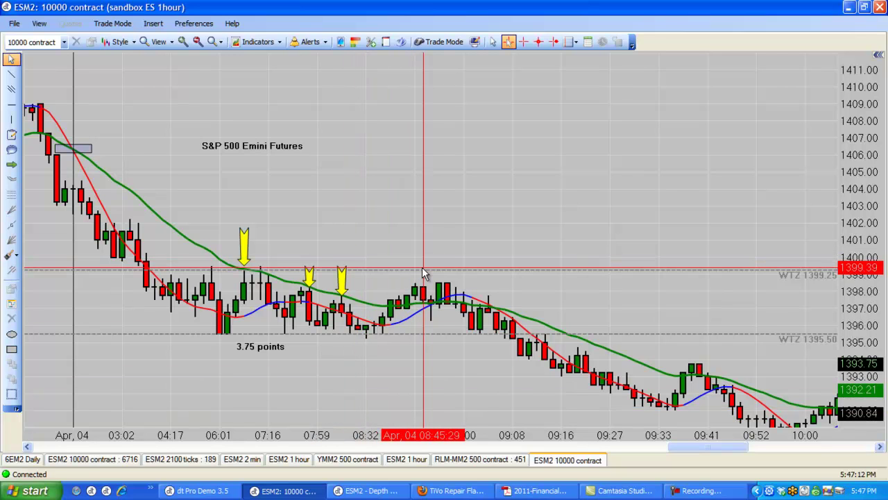
left_click_drag(423, 274, 456, 292)
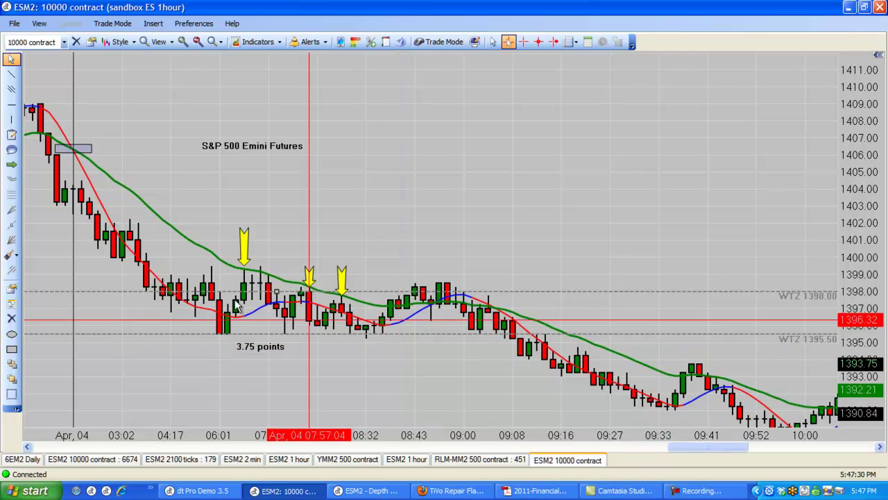
Place a '2.50 pts' label beneath the candles near 08:32
left_click(11, 139)
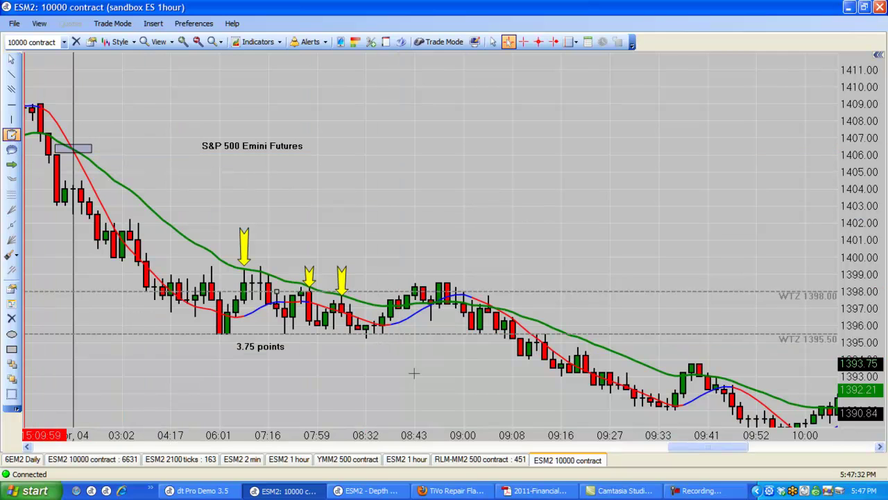
left_click(357, 374)
double_click(370, 376)
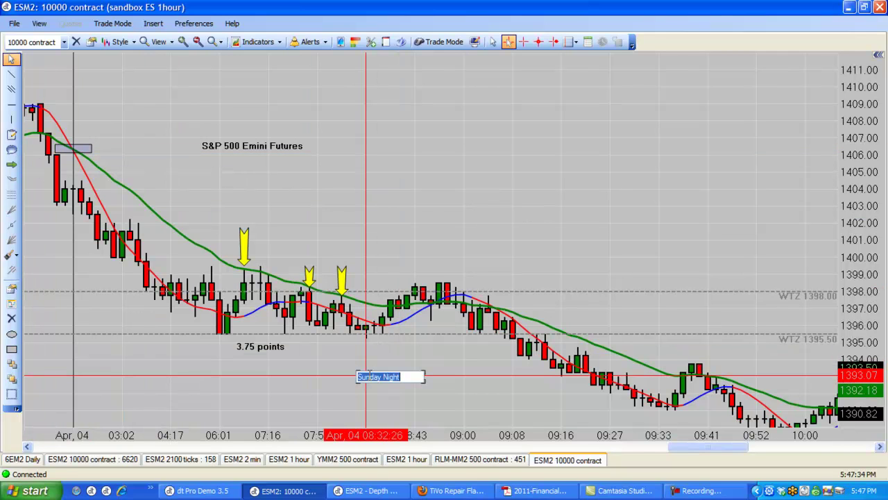
type("2.50")
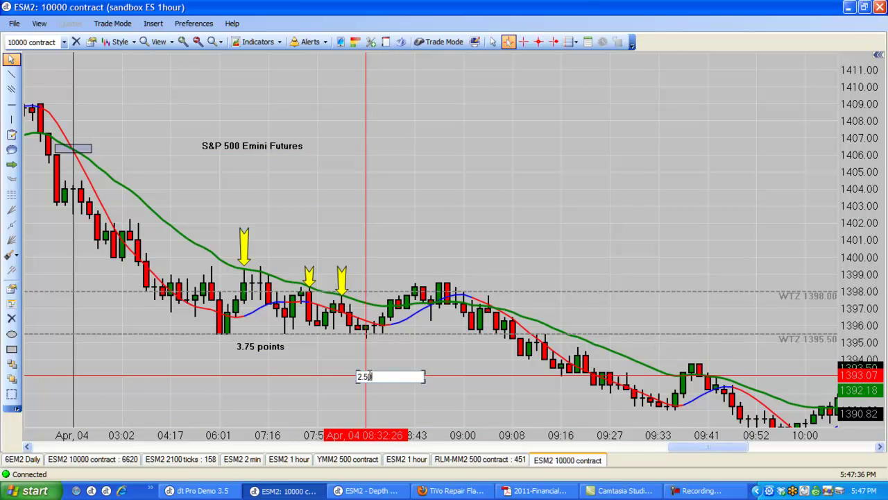
type(" pts")
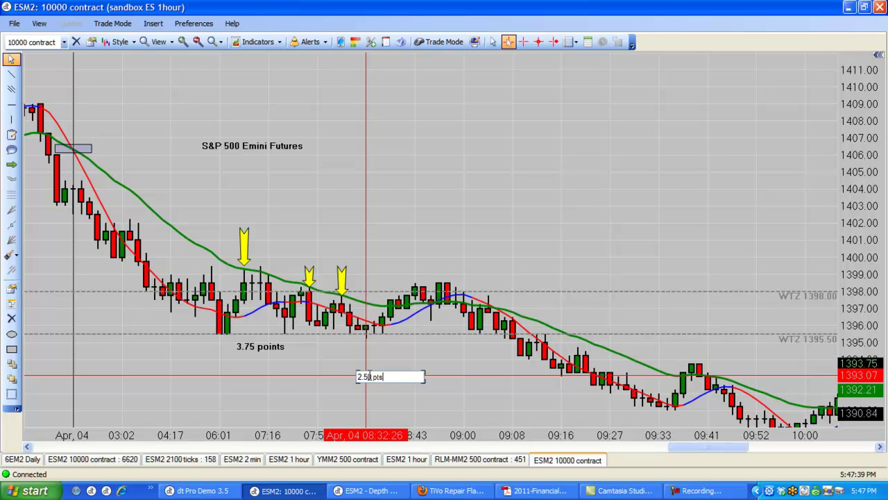
left_click(290, 387)
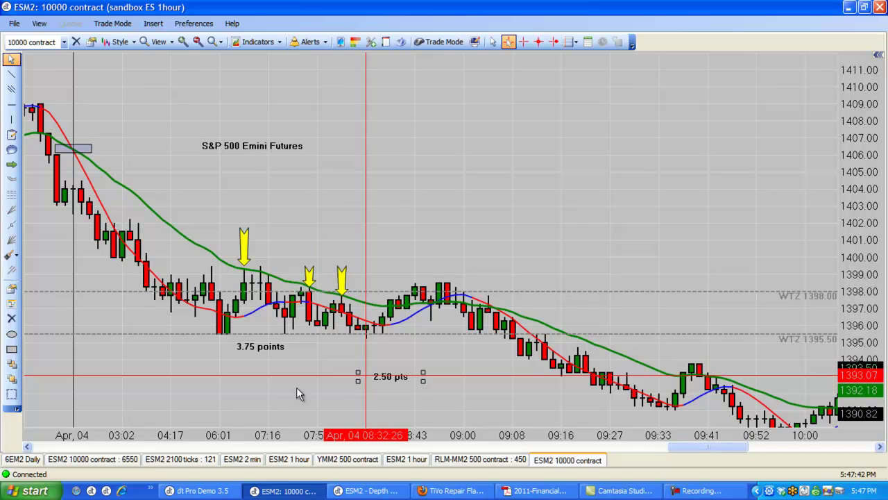
left_click_drag(377, 378, 348, 352)
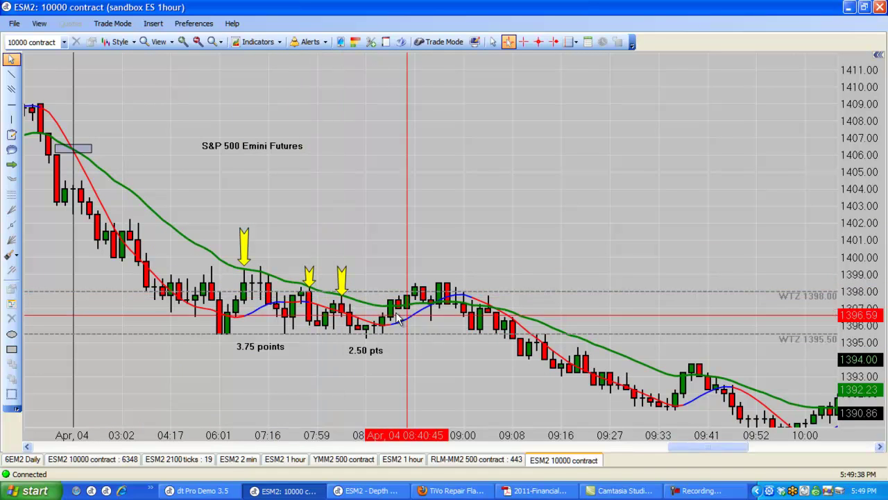
Place a fourth yellow down arrow above the 08:32 bars
left_click(11, 164)
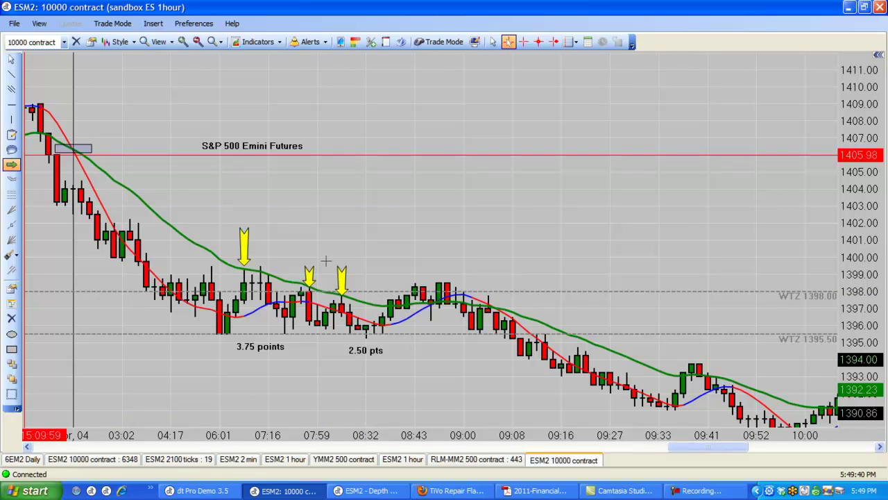
left_click(384, 282)
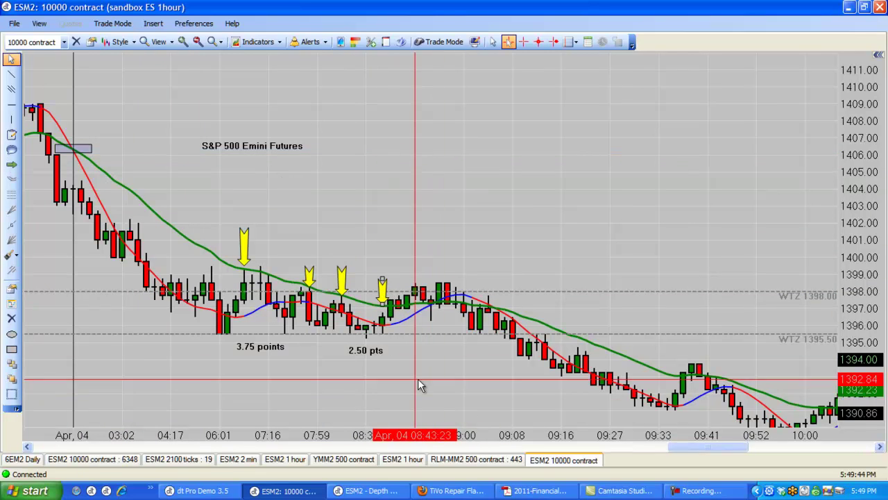
left_click(476, 376)
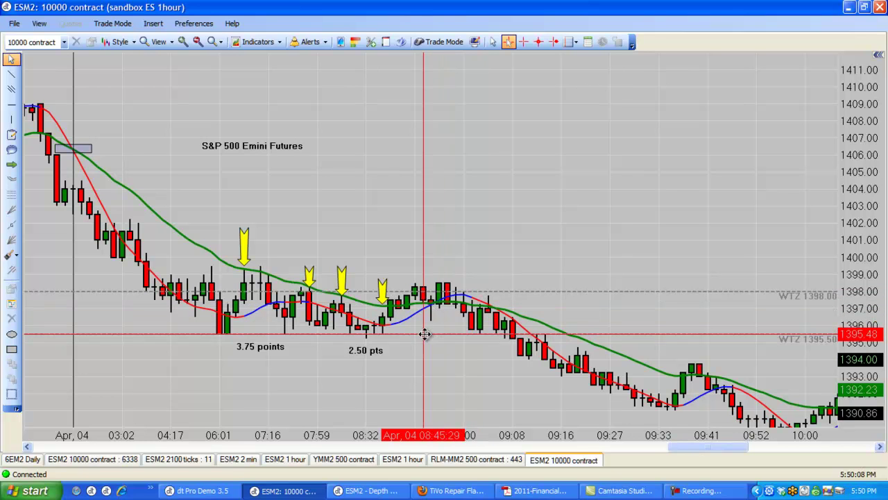
Move the WTZ lines to 1398.50 and near 1391, and shift the last arrow one bar right
left_click_drag(426, 338, 426, 389)
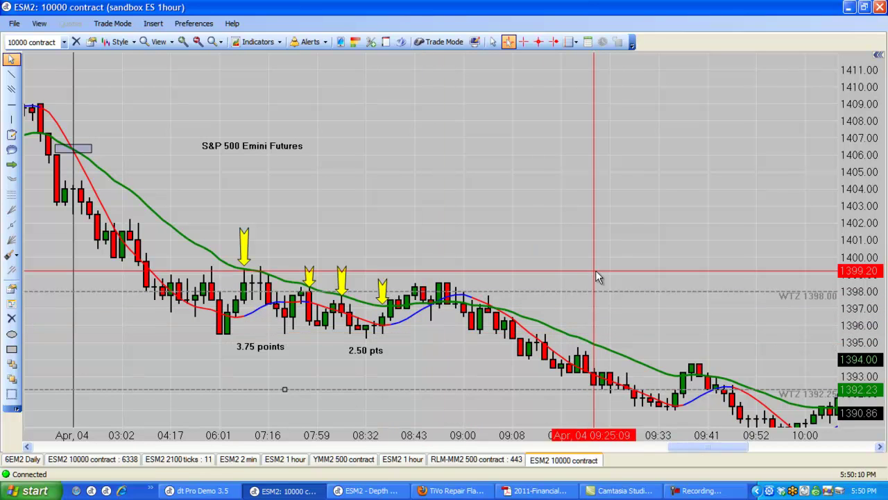
left_click_drag(597, 296, 597, 306)
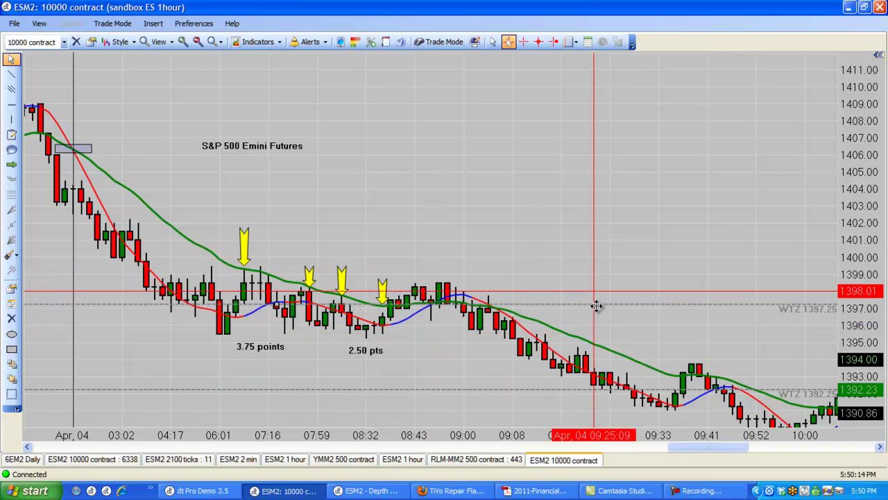
left_click_drag(385, 277, 392, 277)
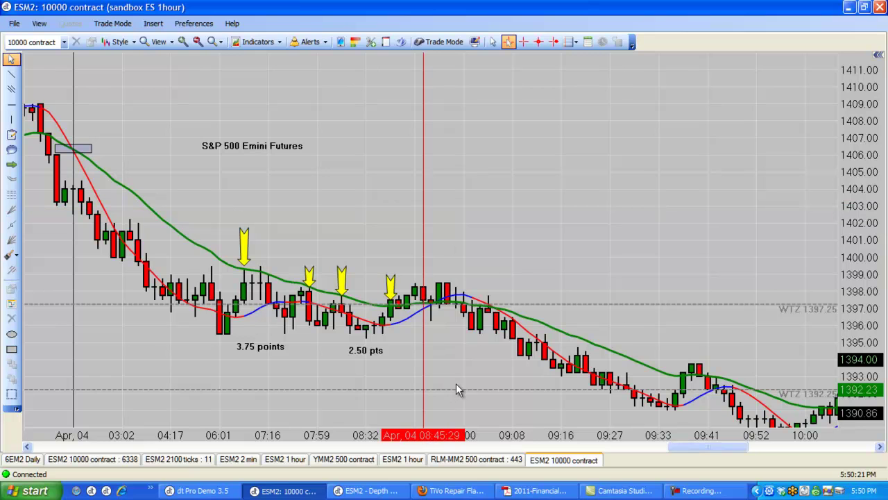
left_click_drag(459, 392, 459, 284)
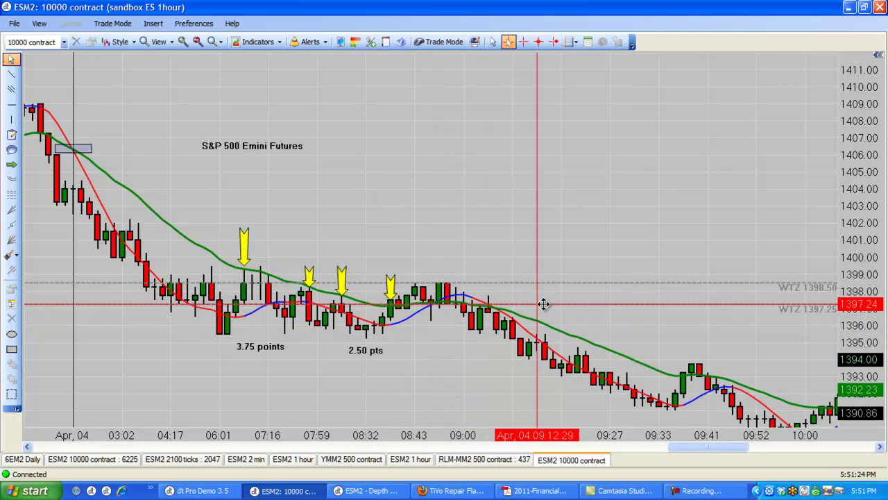
left_click_drag(544, 304, 571, 408)
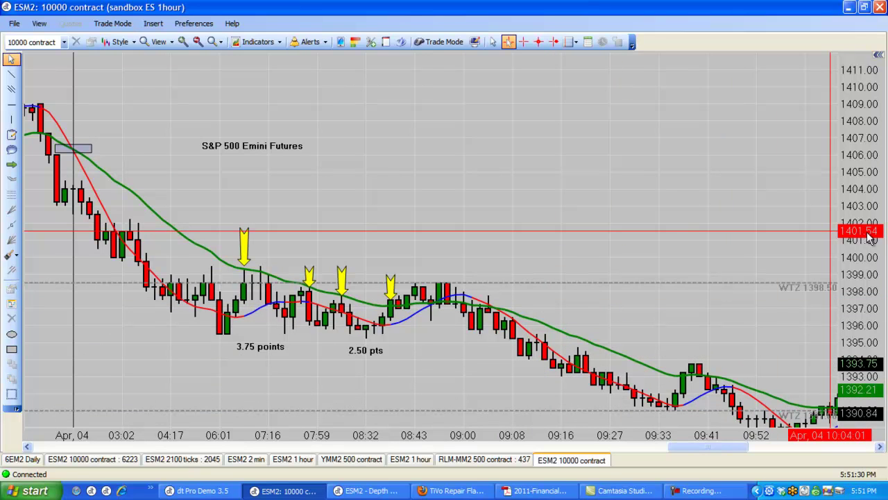
Bring the session through 11:47 into view and drop the lower WTZ line to 1389.25
scroll(867, 240, "down", 3)
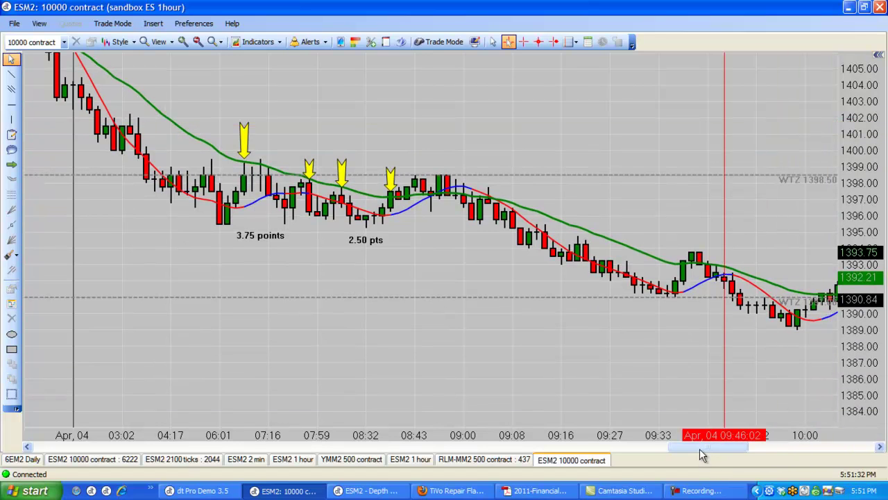
left_click_drag(698, 447, 714, 447)
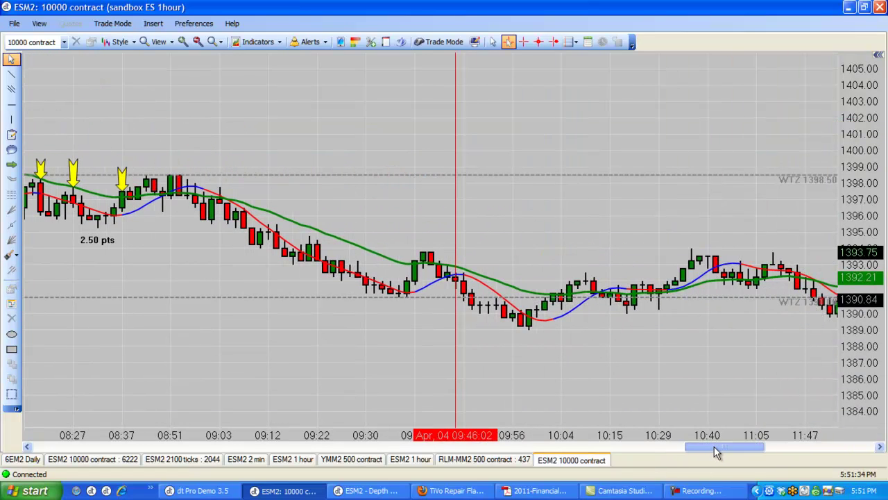
left_click_drag(712, 299, 709, 327)
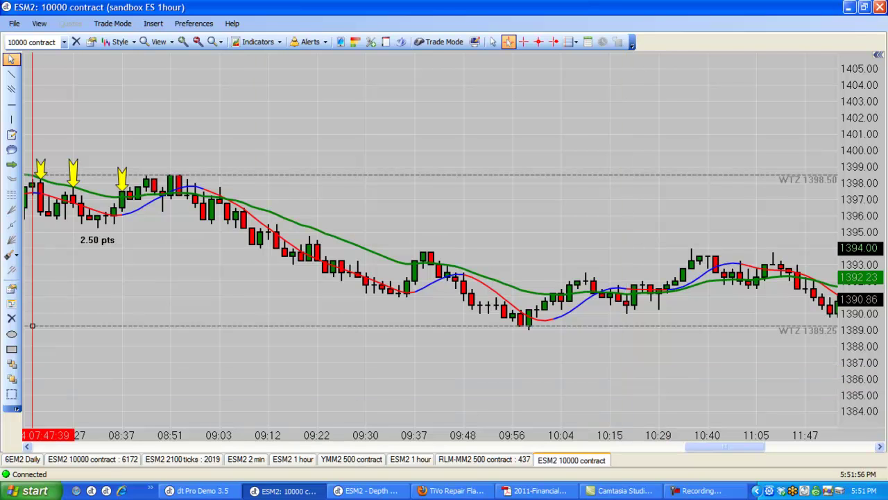
left_click(11, 165)
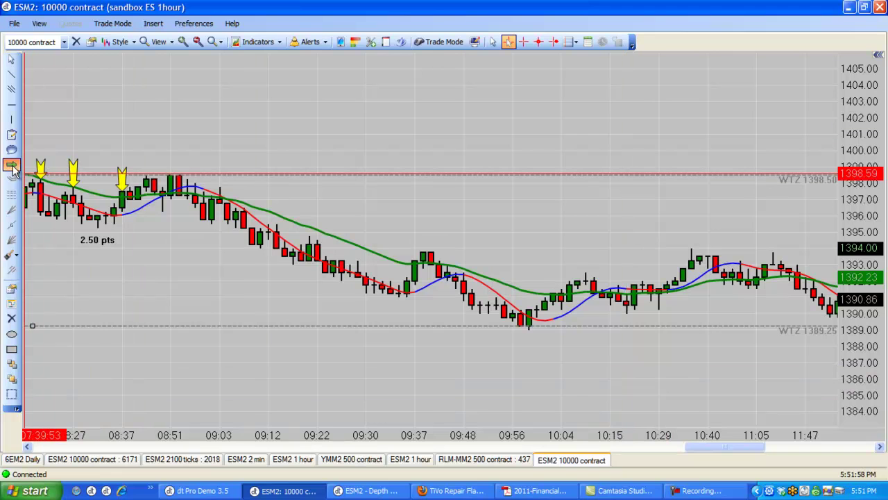
key("Escape")
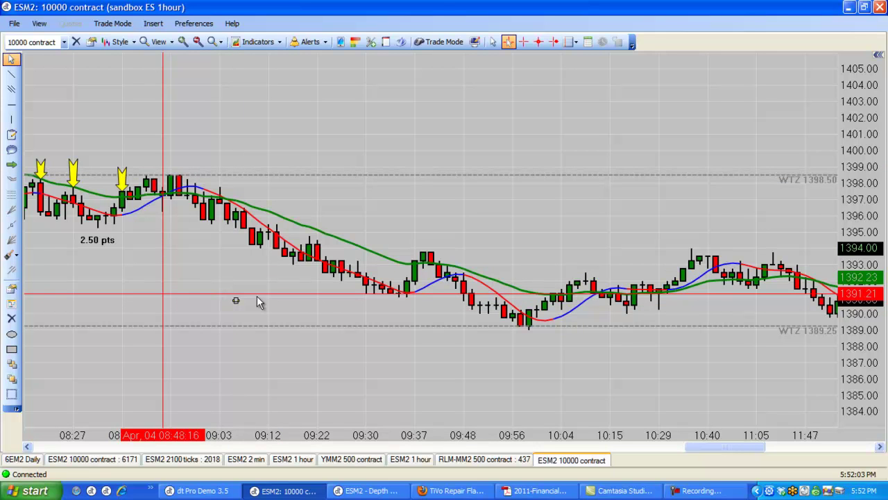
left_click(236, 301)
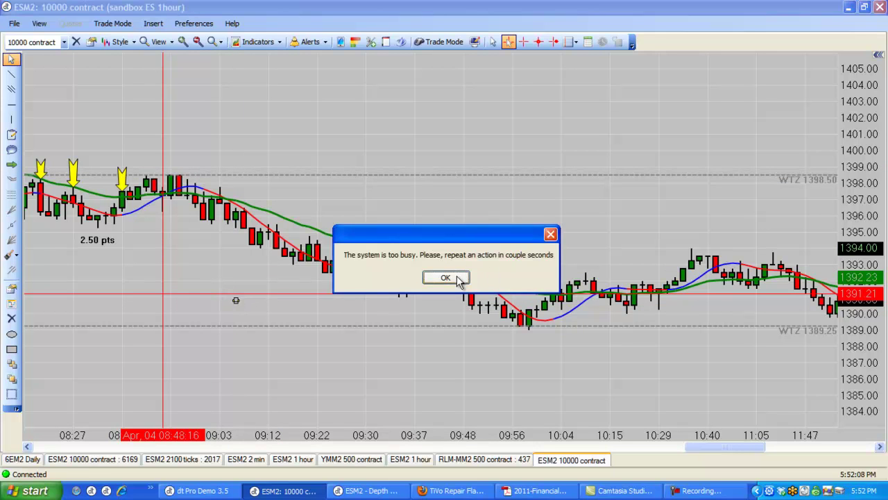
left_click(446, 278)
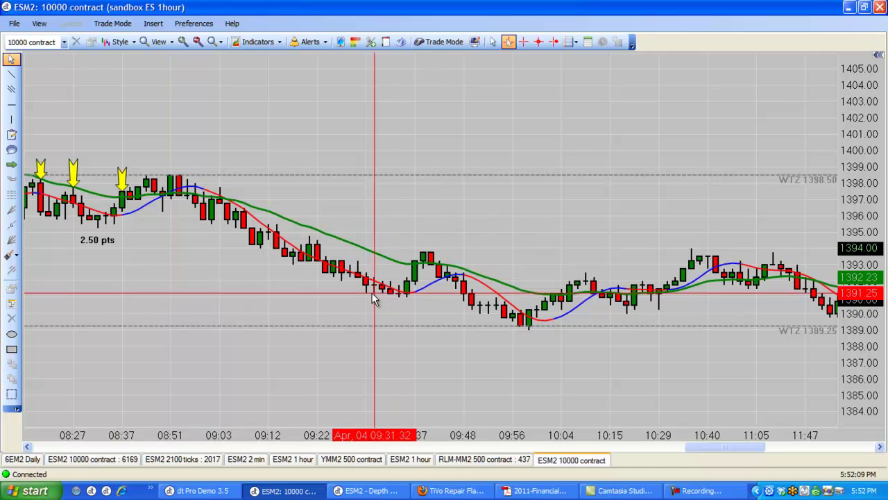
Add a '9.25' gain label below the candles around 09:22
left_click(11, 134)
left_click(293, 286)
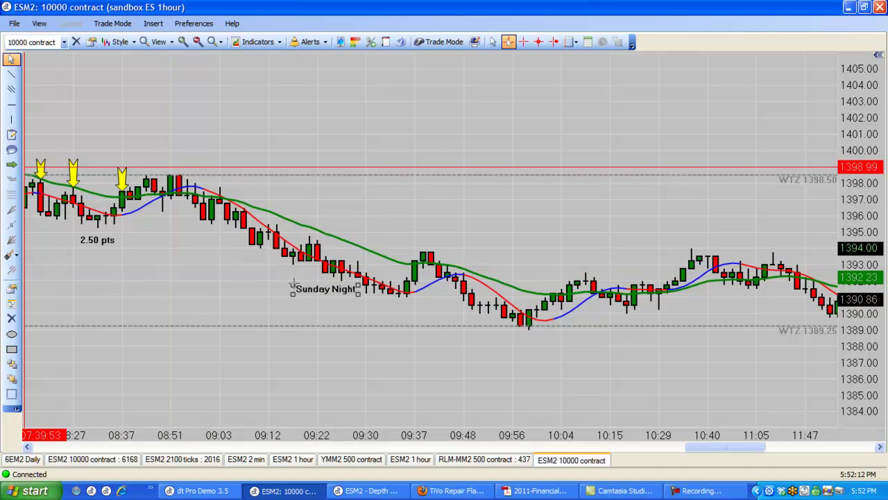
double_click(316, 289)
type("9.25")
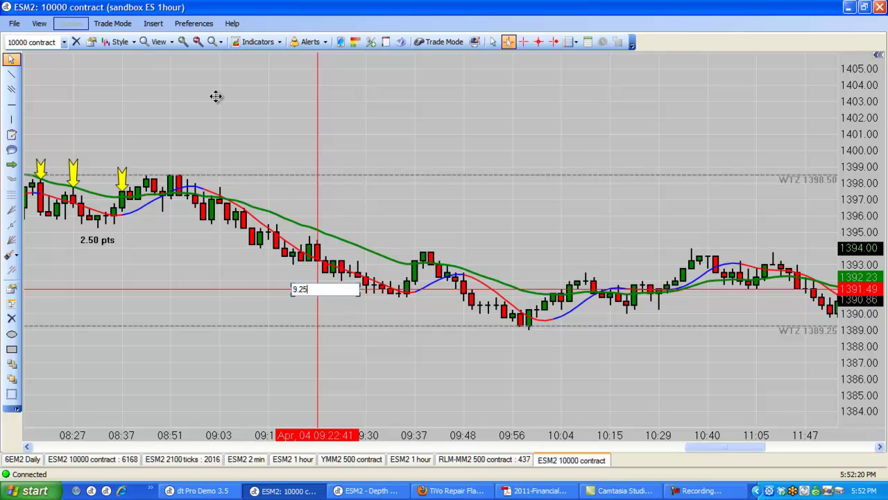
key("Return")
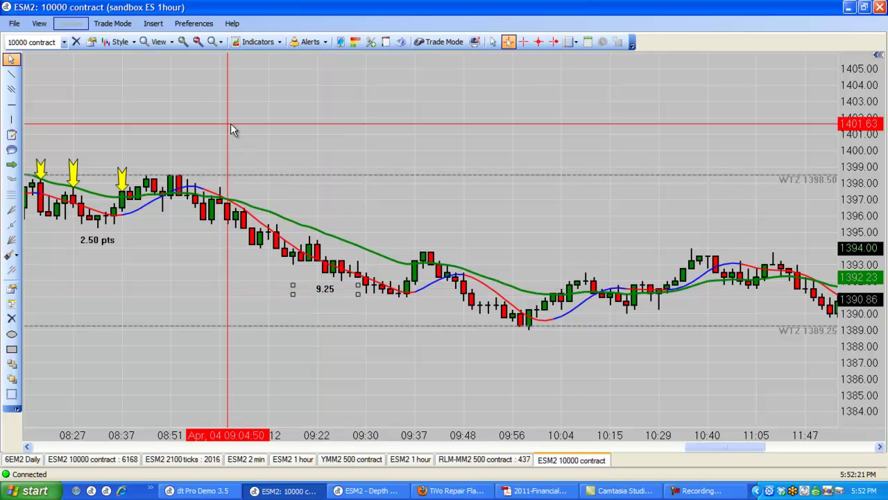
left_click(203, 300)
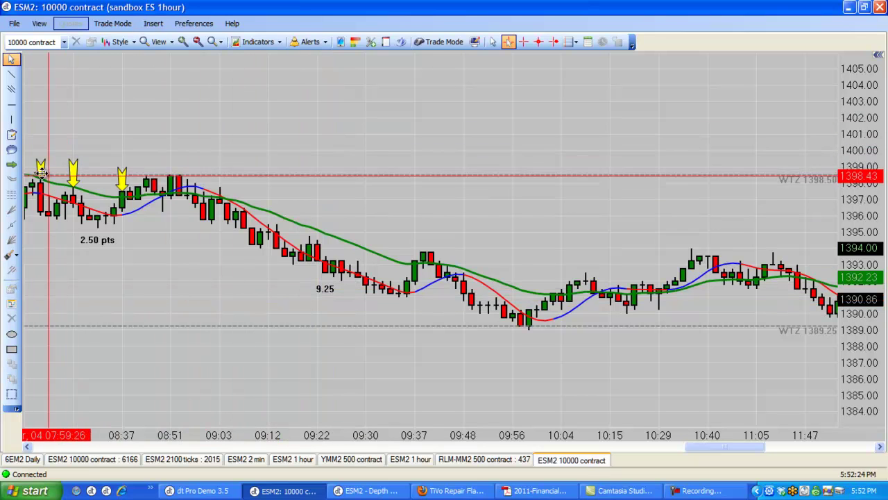
left_click(15, 166)
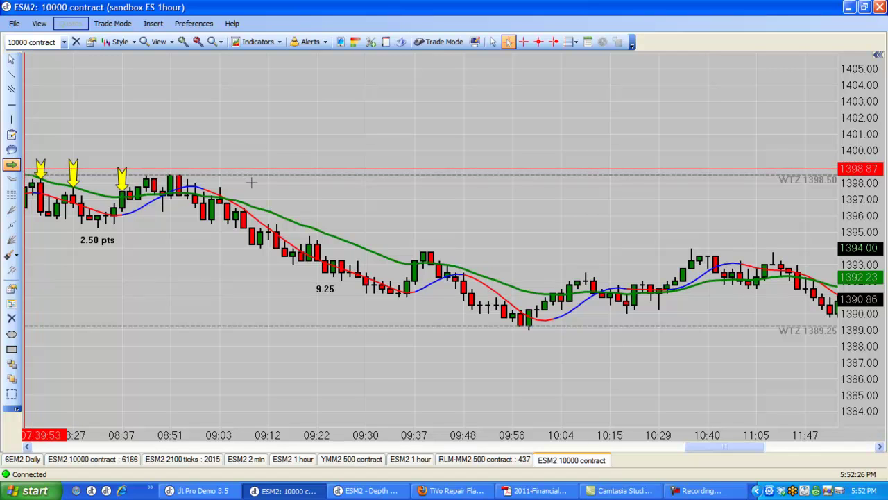
Add a tall arrow across the WTZ zone and one over 09:37; move the top WTZ line to 1393.00
mouse_move(243, 175)
left_mouse_down()
mouse_move(274, 278)
mouse_move(244, 308)
mouse_move(245, 326)
left_mouse_up()
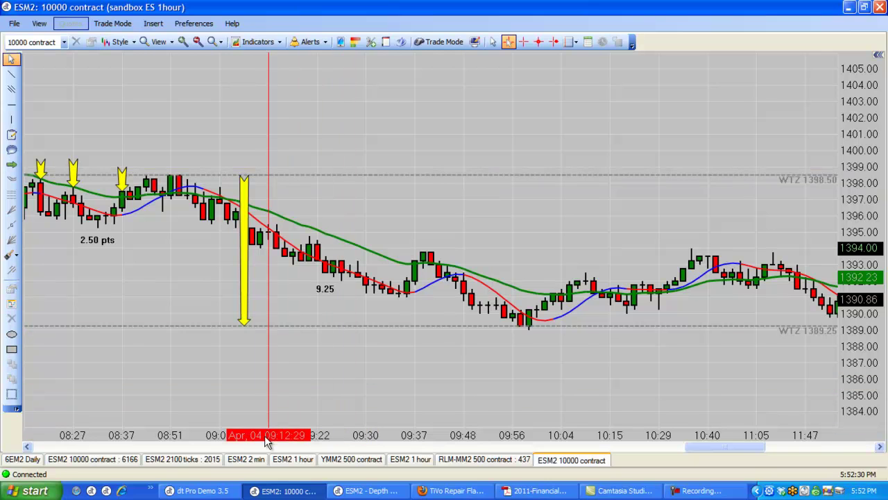
left_click(309, 494)
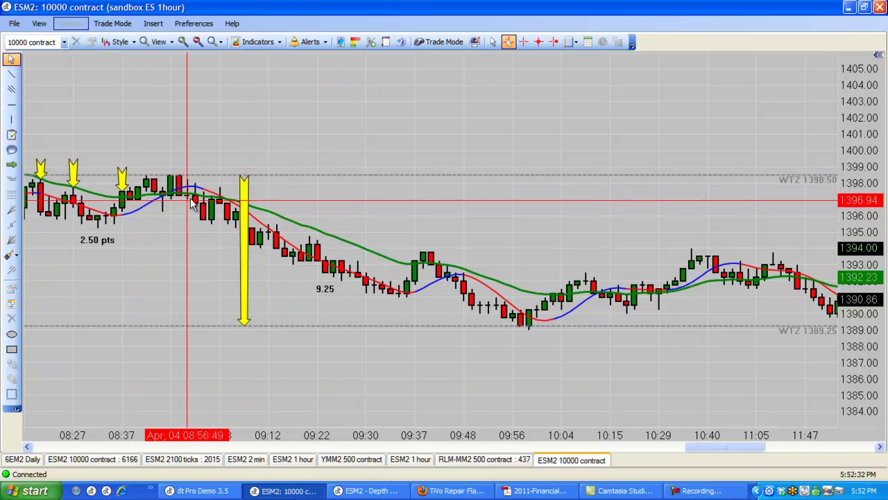
left_click(11, 194)
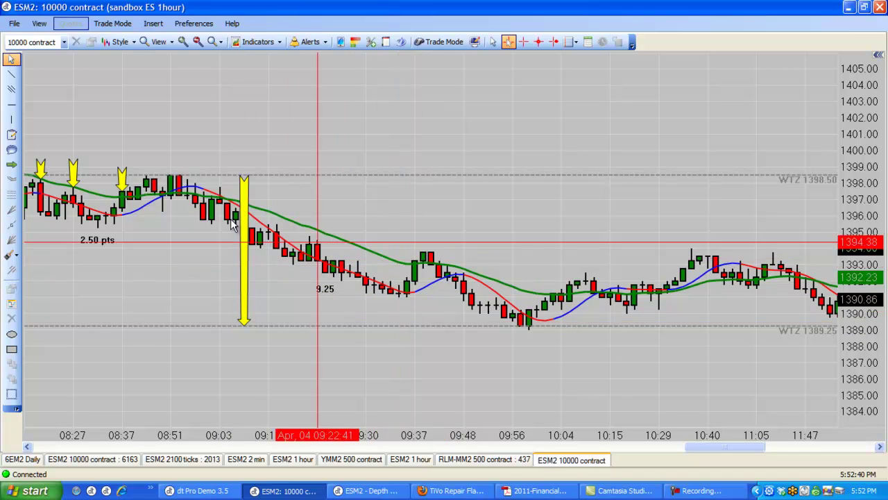
left_click(13, 167)
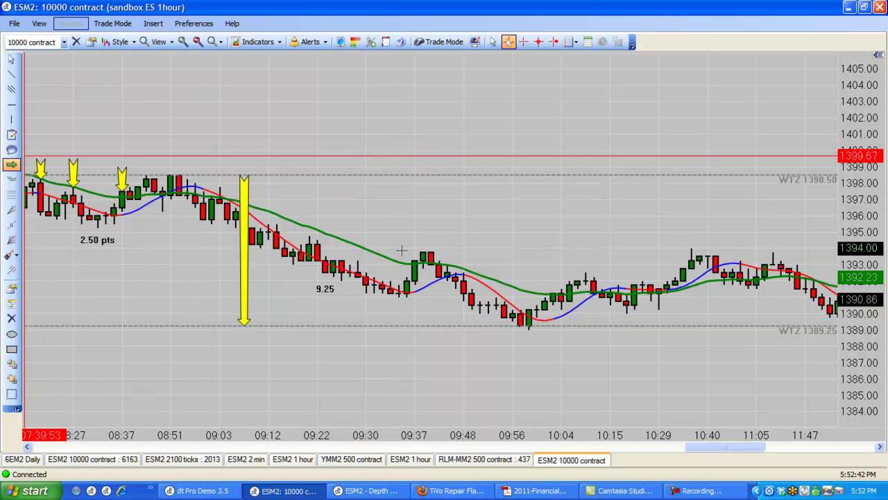
left_click(423, 219)
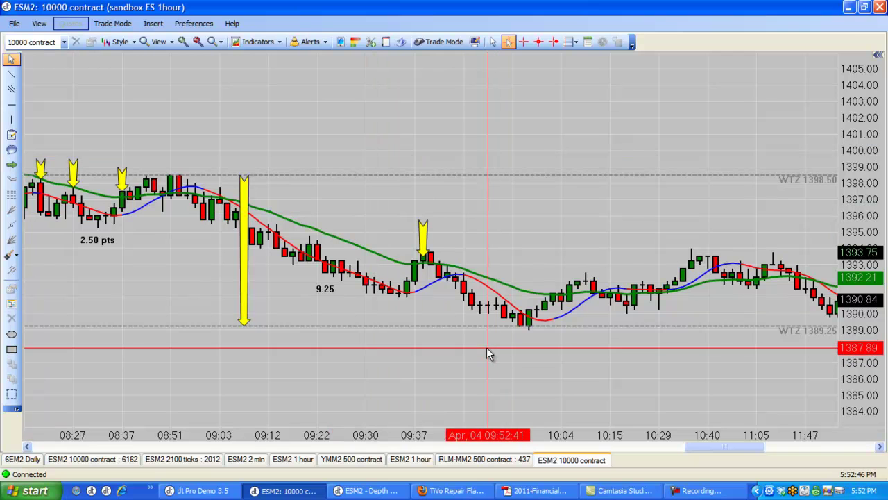
left_click_drag(482, 174, 507, 265)
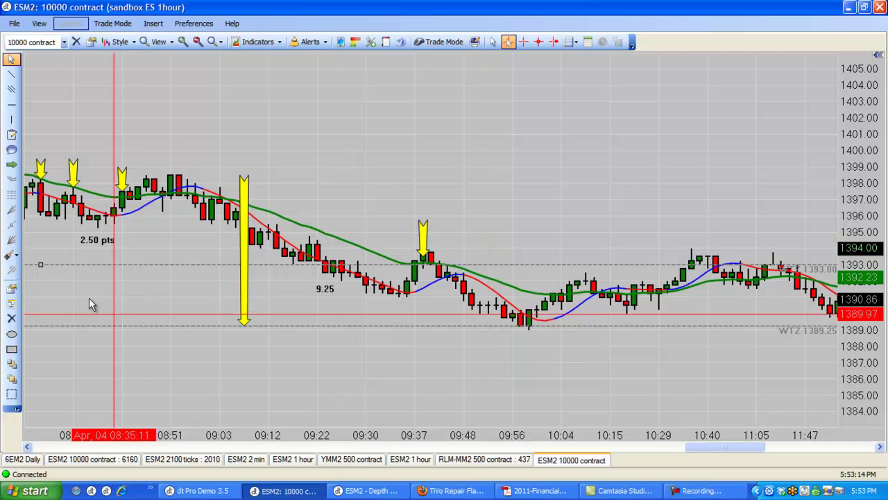
Place a '3.75' gain label below the swing low near 09:56
left_click(13, 134)
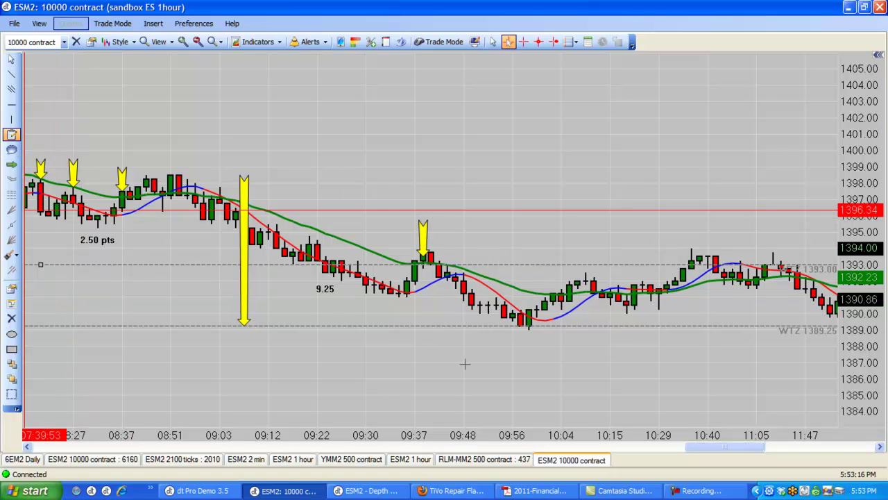
left_click(488, 350)
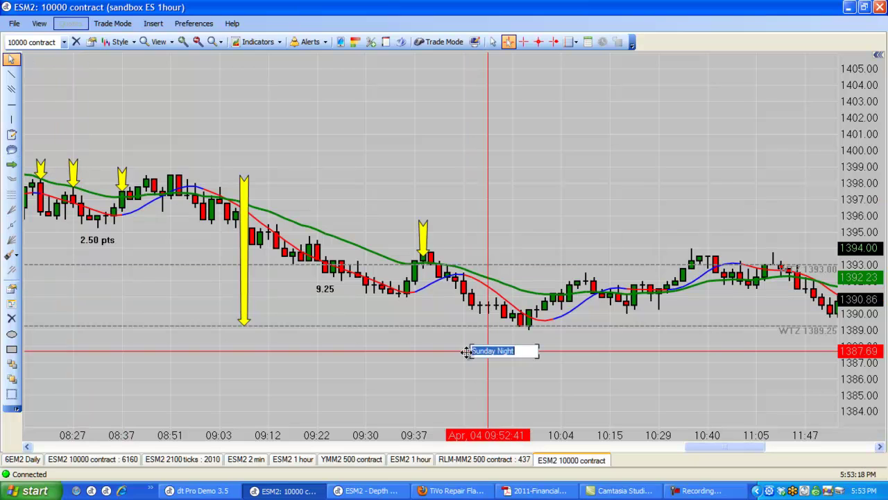
type("3.")
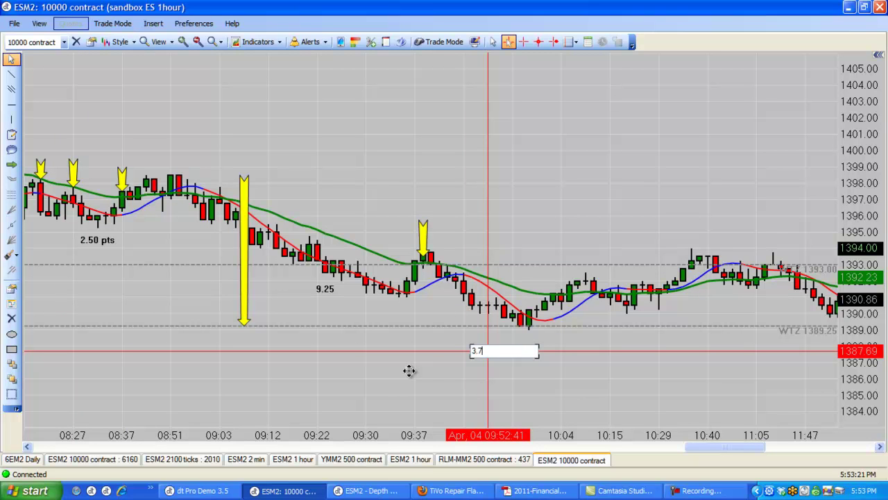
type("75")
key("Return")
left_click(503, 408)
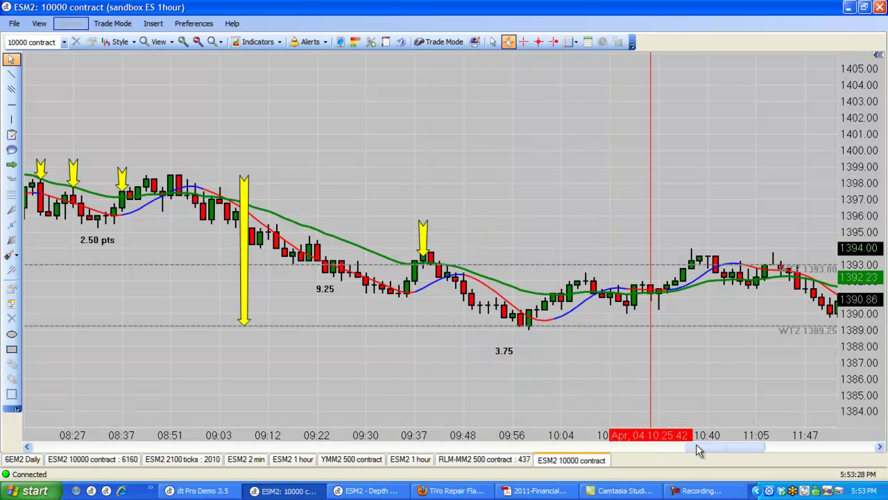
Scroll to later bars, put a yellow arrow on the 10:04 bar, and set WTZ lines to 1391.25 and 1390.00
left_click_drag(698, 450, 709, 446)
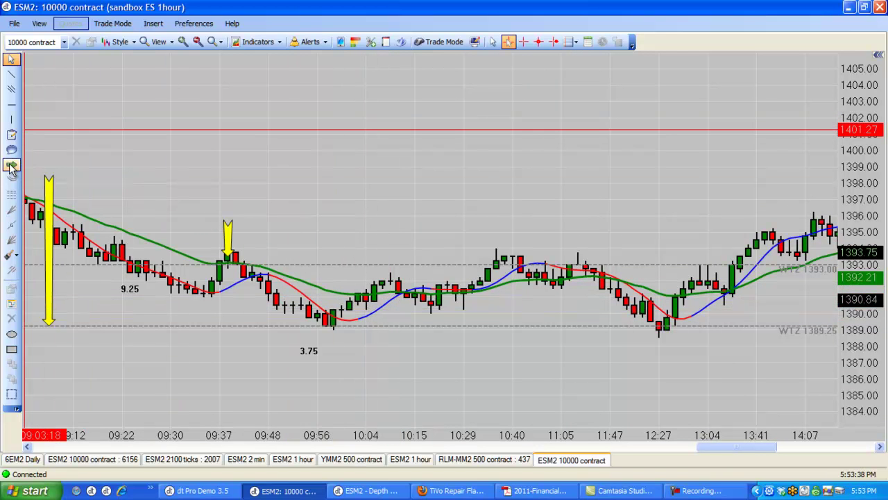
left_click(354, 256)
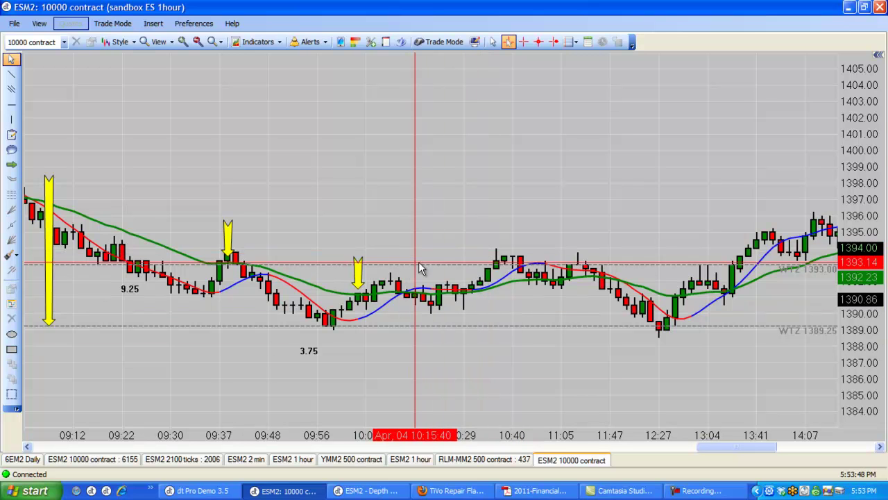
left_click_drag(424, 267, 425, 294)
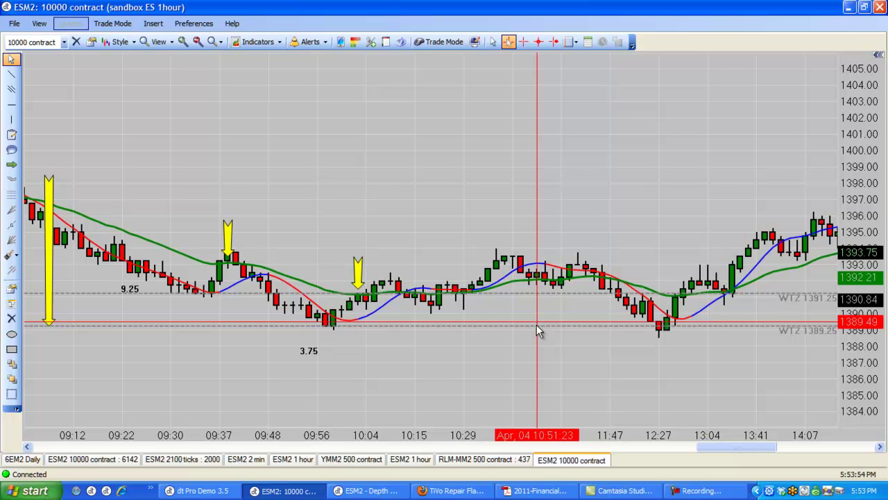
left_click_drag(535, 330, 528, 314)
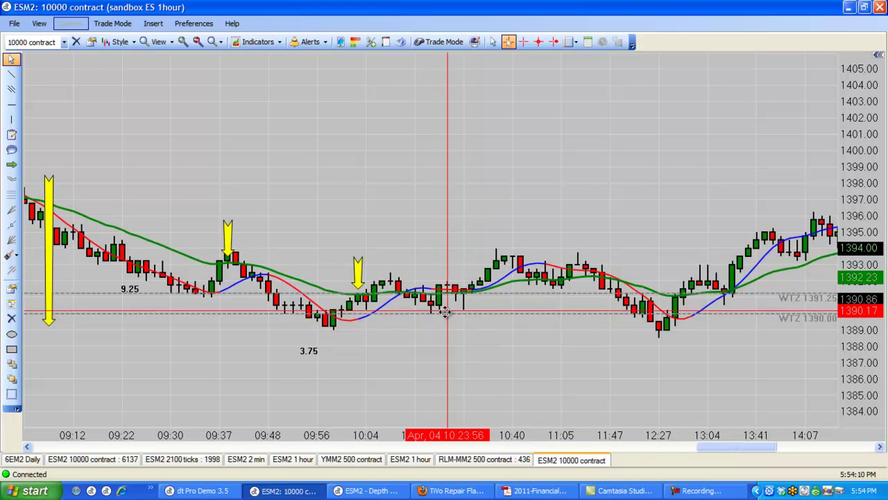
Draw a cyan X from two crossing lines over the bars near 10:15
left_click(11, 74)
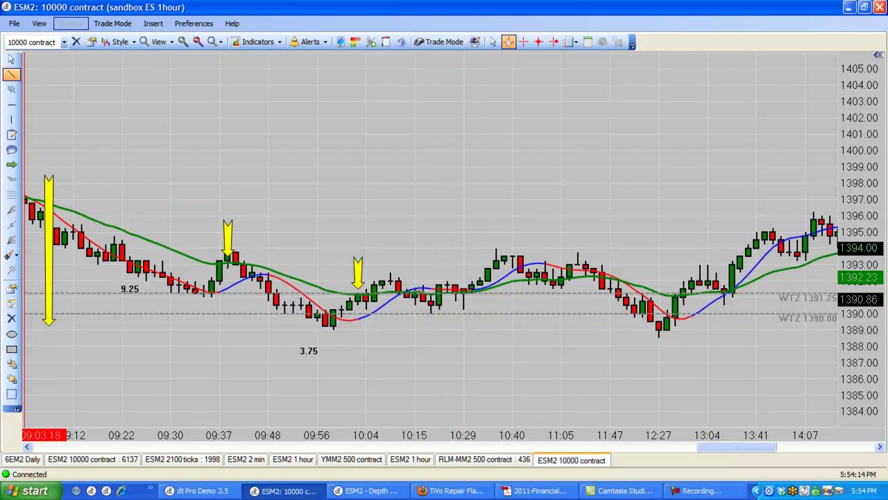
left_click_drag(438, 278, 413, 302)
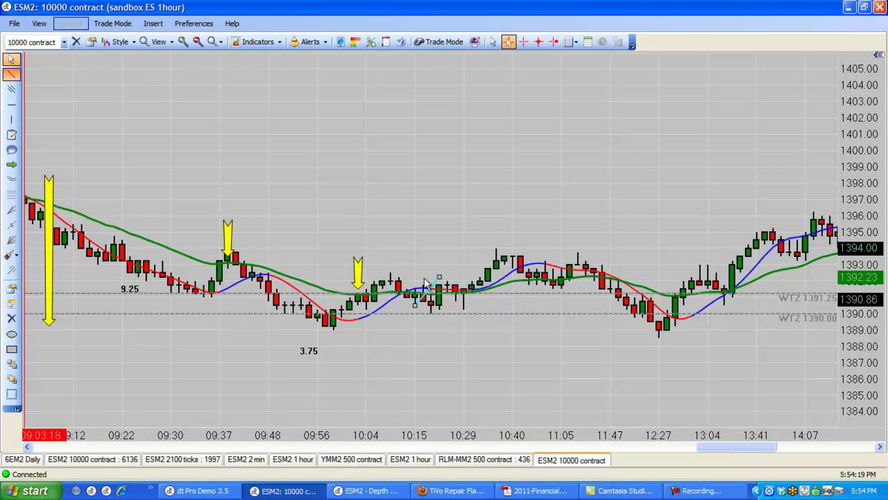
left_click_drag(412, 272, 440, 301)
left_click(514, 398)
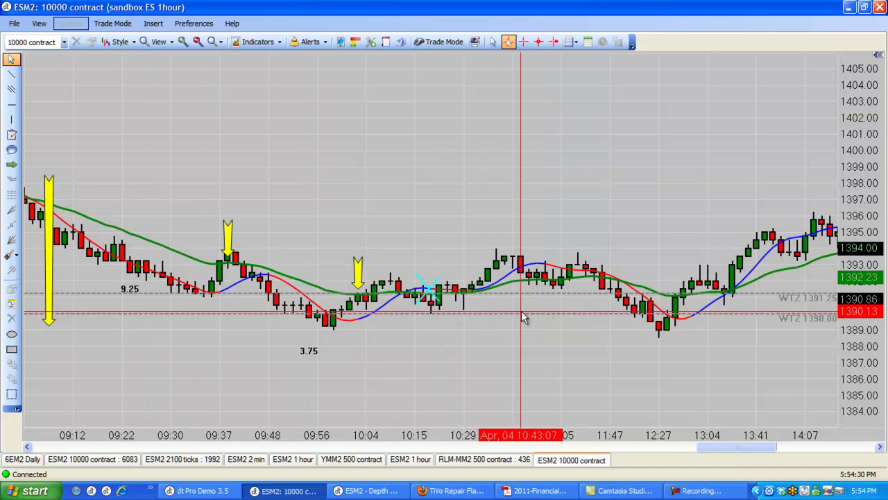
Raise the WTZ lines to about 1392.00 and 1393.75
left_click(526, 286)
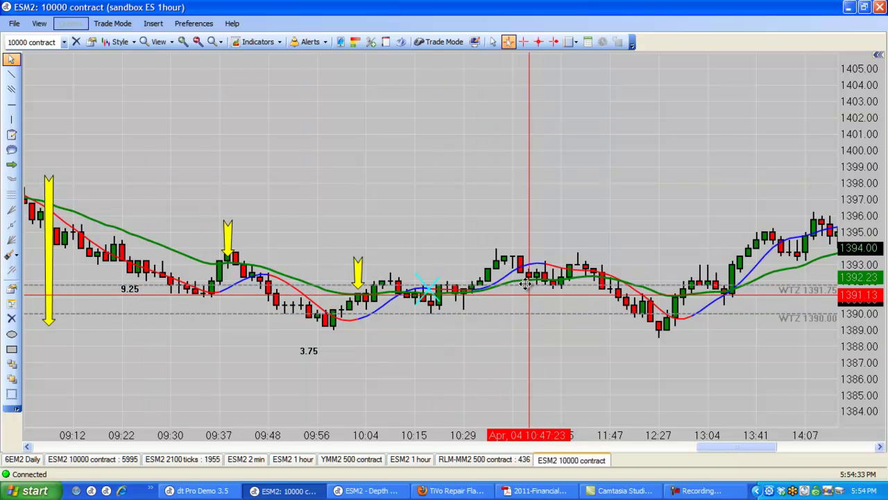
left_click_drag(523, 281, 504, 285)
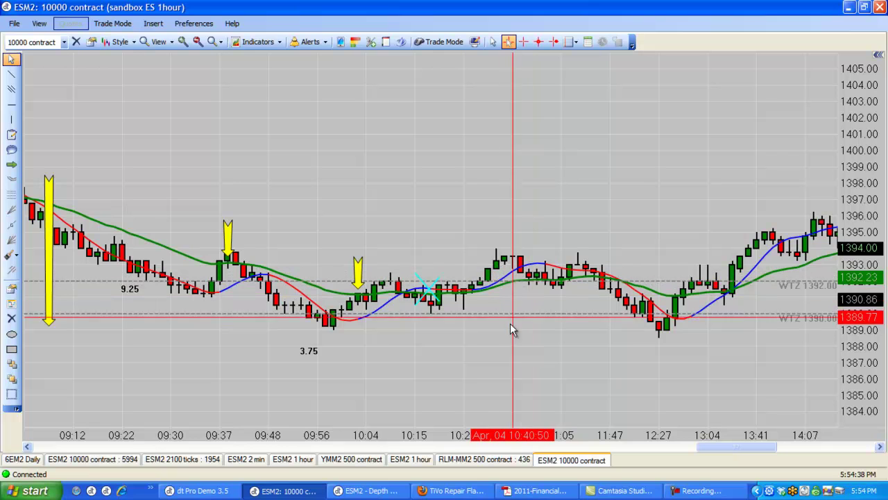
left_click_drag(494, 312, 472, 256)
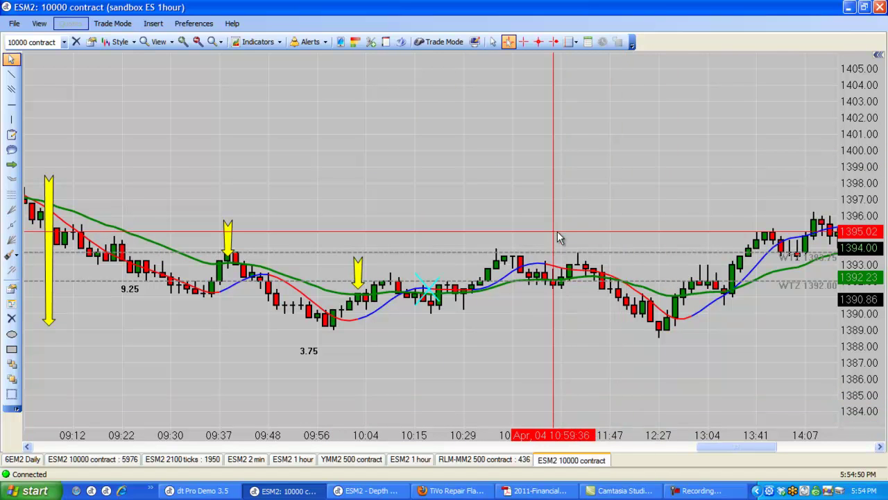
Add a text label reading 1.75 above the high near 10:40
left_click(11, 136)
left_click(490, 221)
double_click(510, 227)
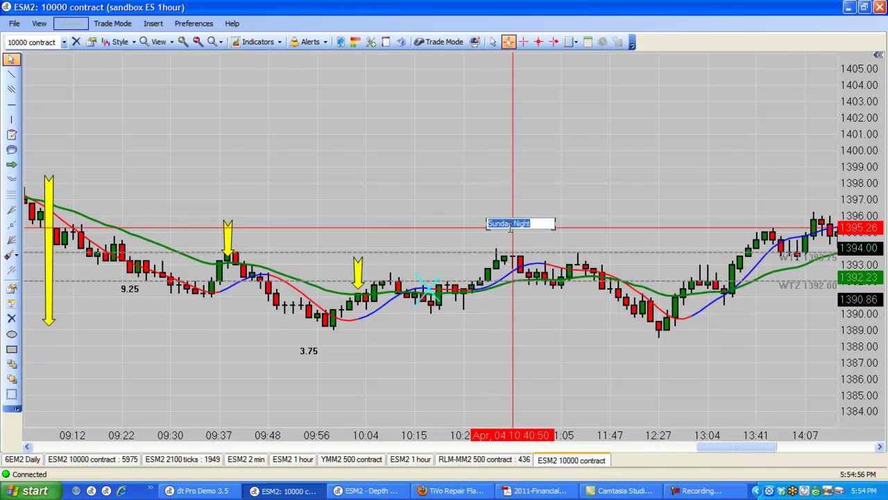
key("BackSpace")
type("1.75")
left_click(385, 154)
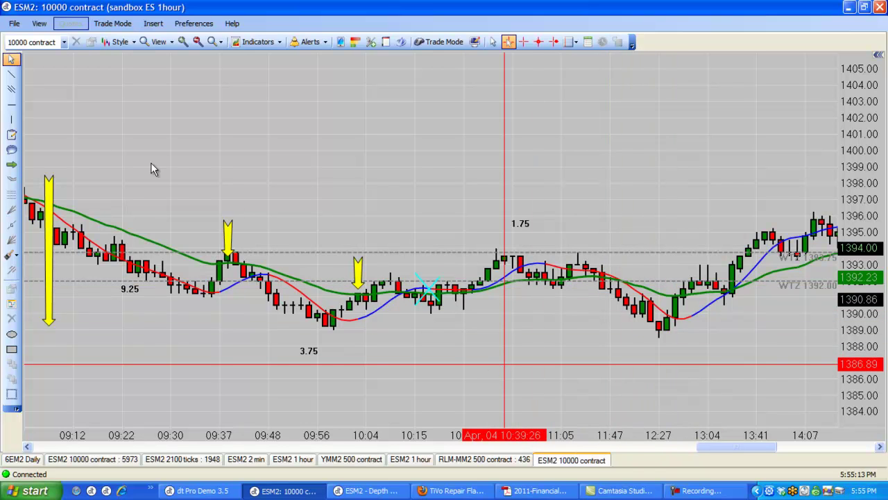
Add a '?' text label above the 11:05 candles
left_click(12, 135)
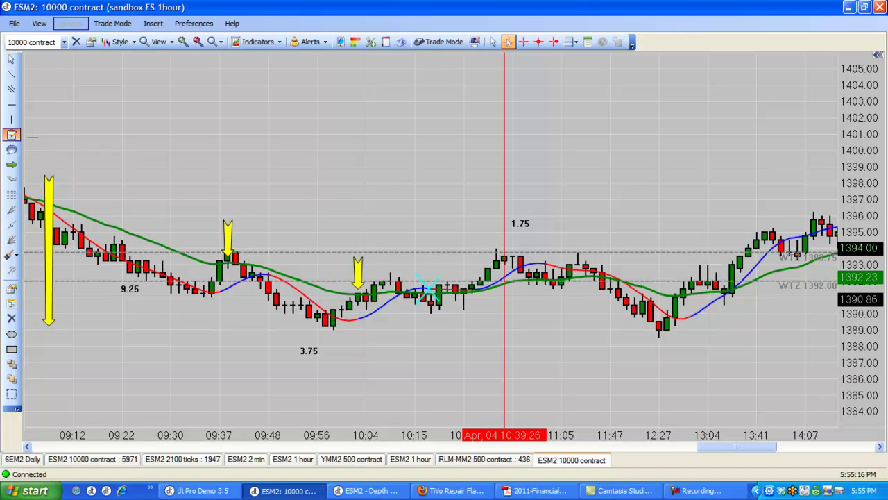
left_click(555, 231)
double_click(569, 233)
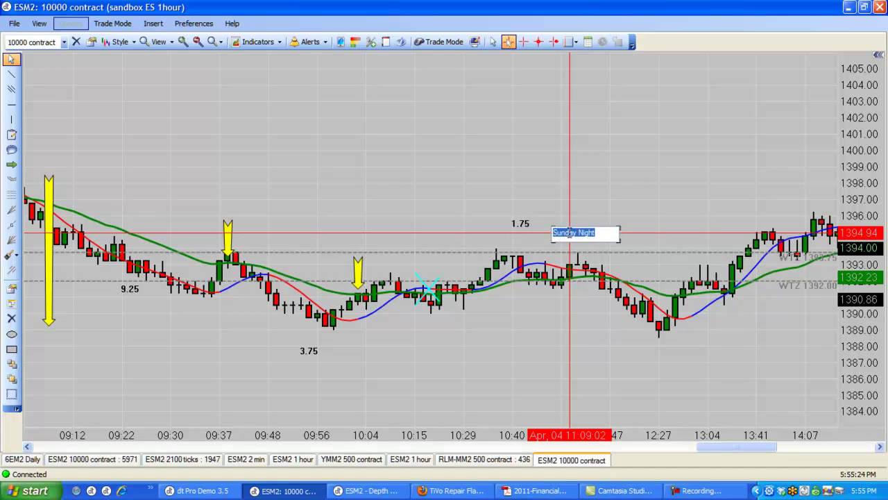
type("?")
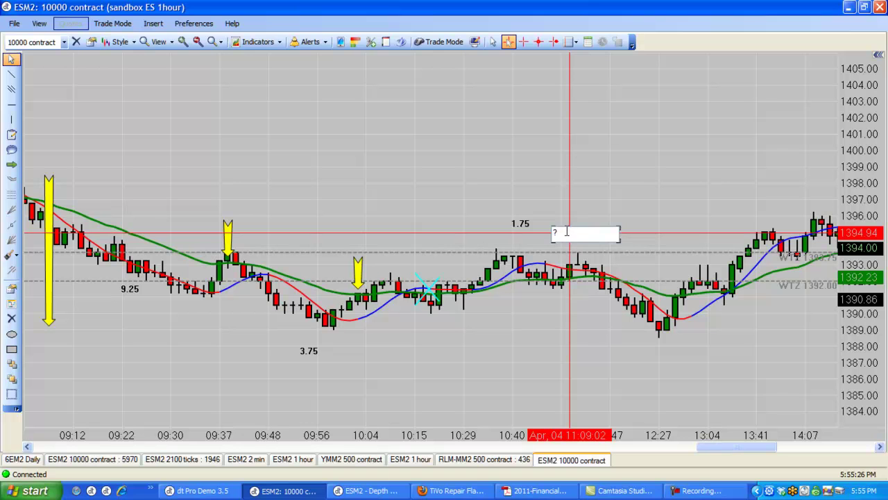
key("Return")
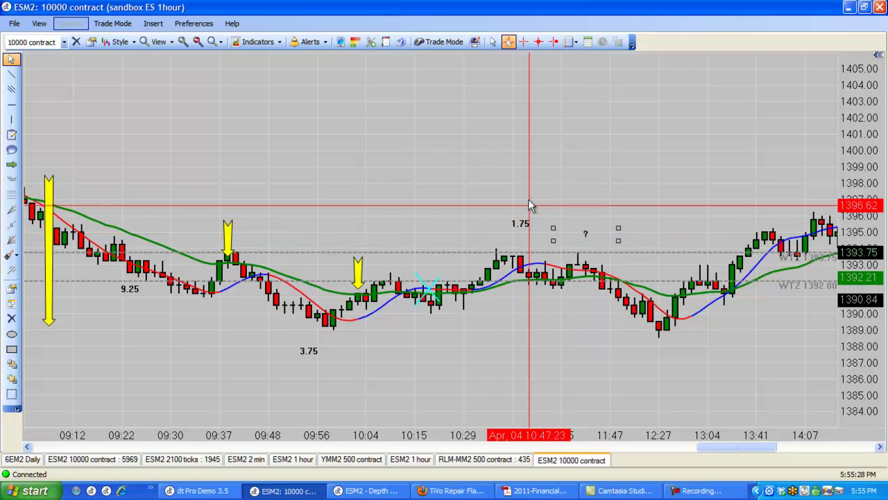
left_click(546, 156)
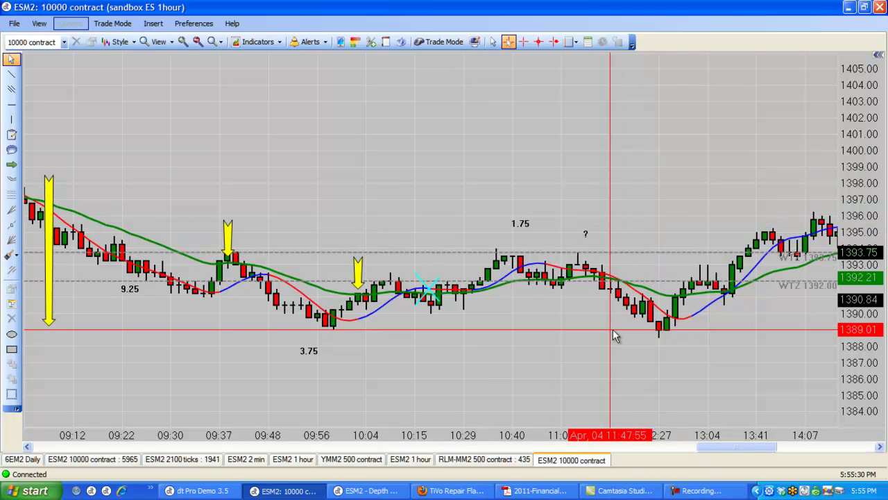
Draw a cyan X across the 11:05 candles and move the WTZ lines to 1391.25 and 1400.50
left_click(11, 75)
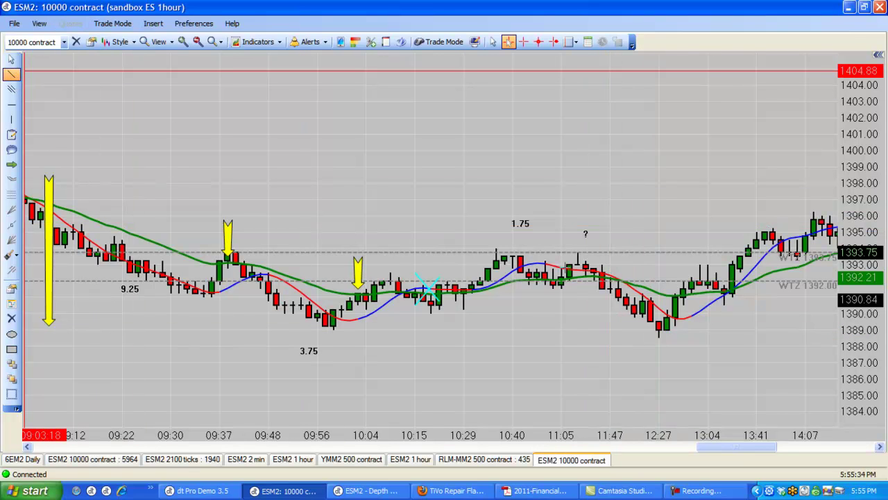
left_click_drag(568, 245, 546, 285)
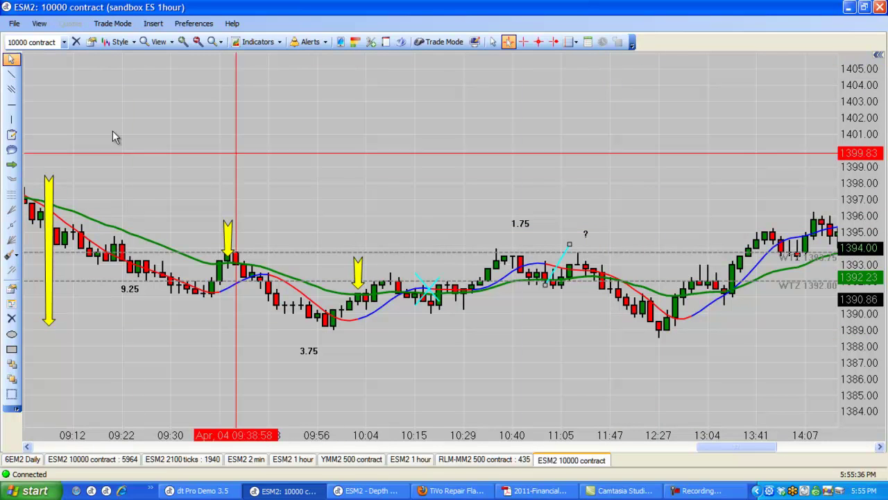
left_click(14, 75)
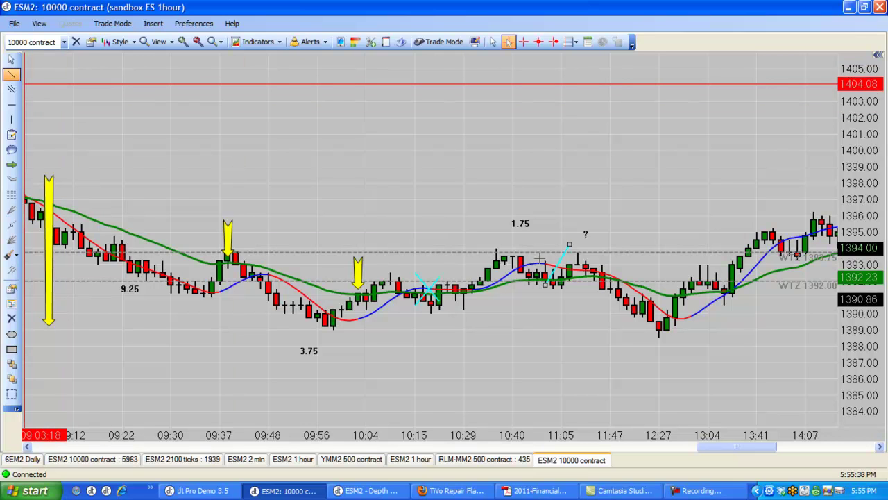
left_click_drag(553, 268, 576, 283)
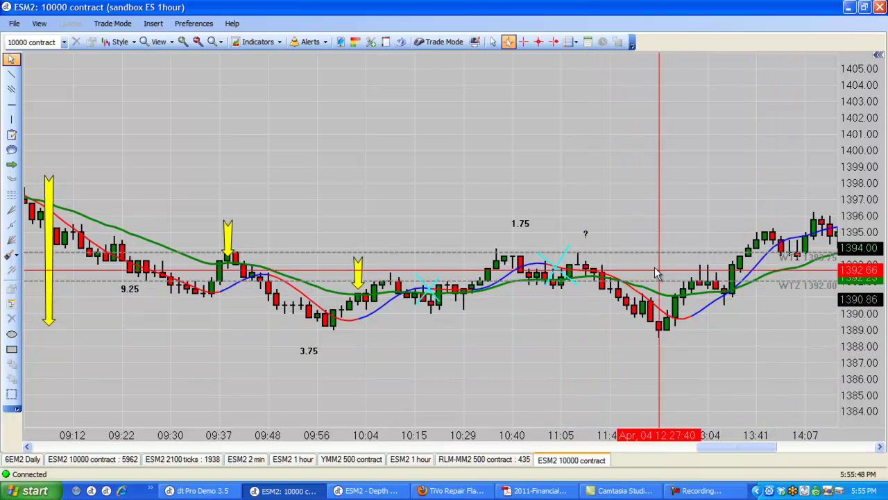
left_click_drag(669, 281, 674, 295)
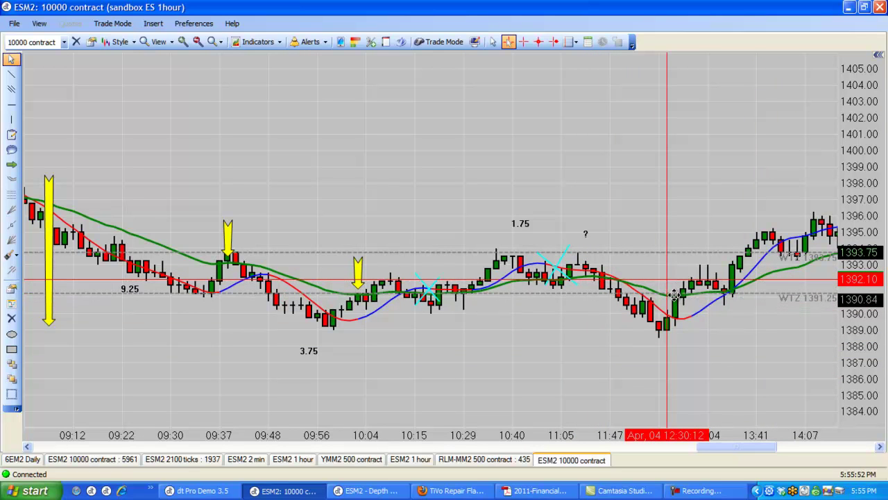
left_click_drag(648, 254, 606, 147)
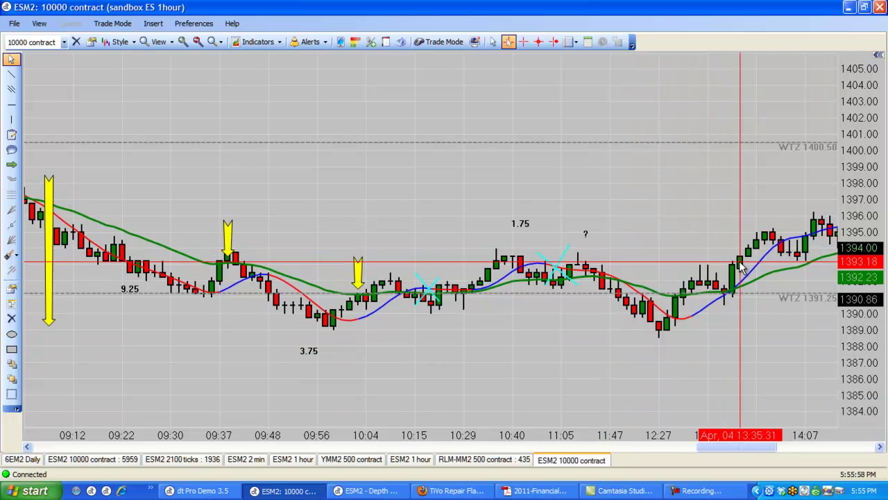
Draw a cyan line over the 13:04 bars, then leave the Line tool with Esc
left_click(12, 74)
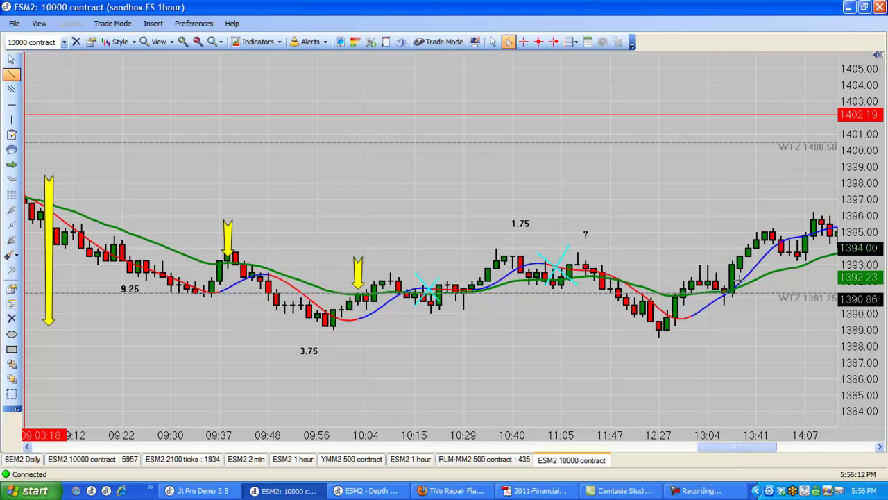
left_click_drag(730, 287, 691, 300)
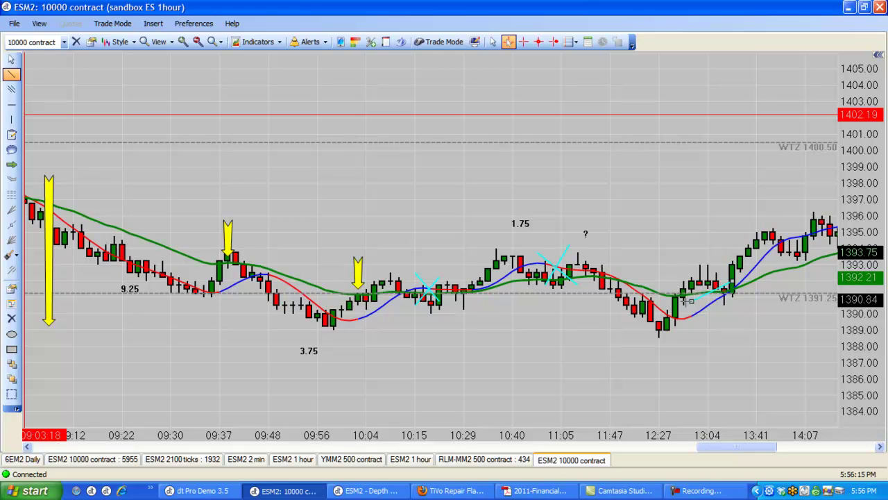
left_click(11, 73)
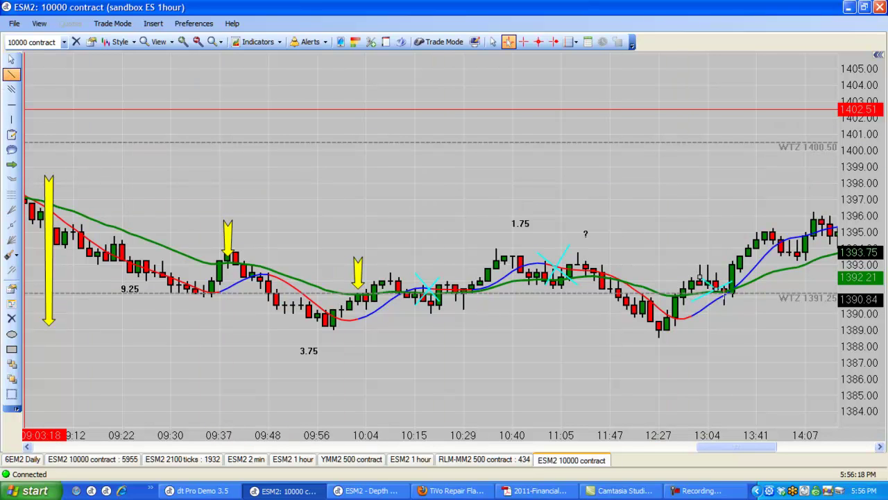
key("Escape")
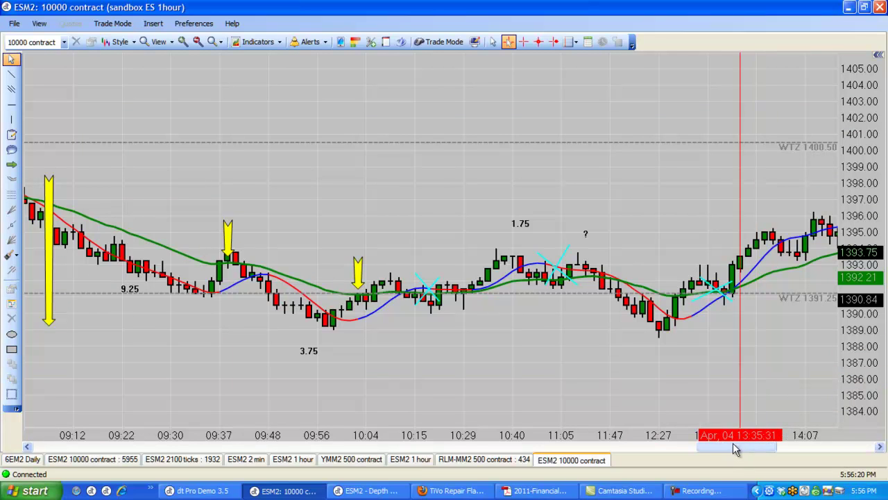
Scroll right, then move the lower WTZ line to 1393.25 and the upper to about 1396.75
left_click_drag(739, 451, 751, 451)
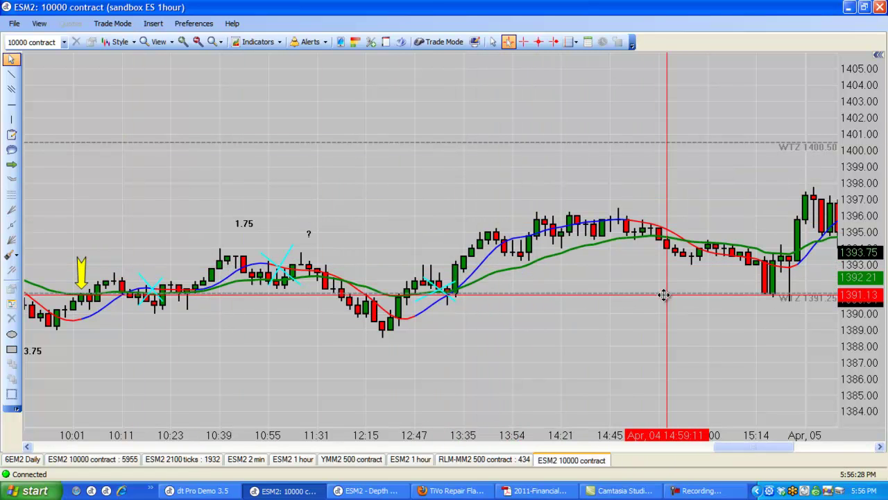
left_click_drag(664, 288, 649, 261)
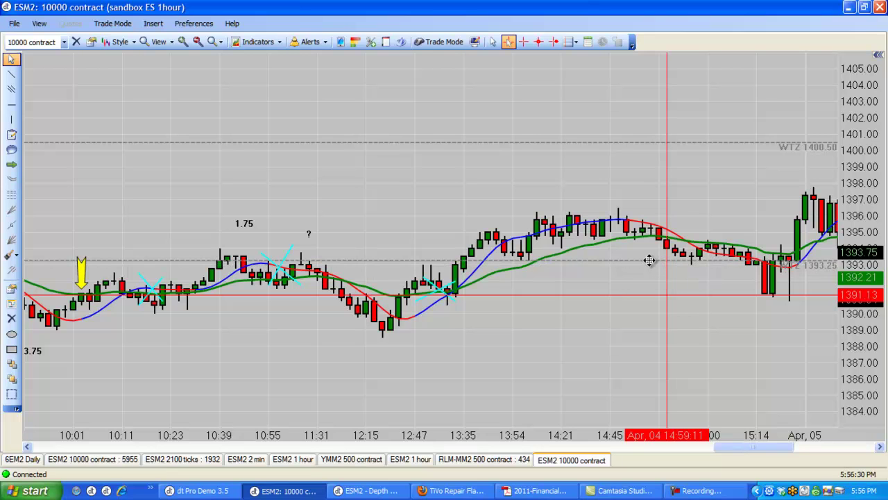
left_click(541, 287)
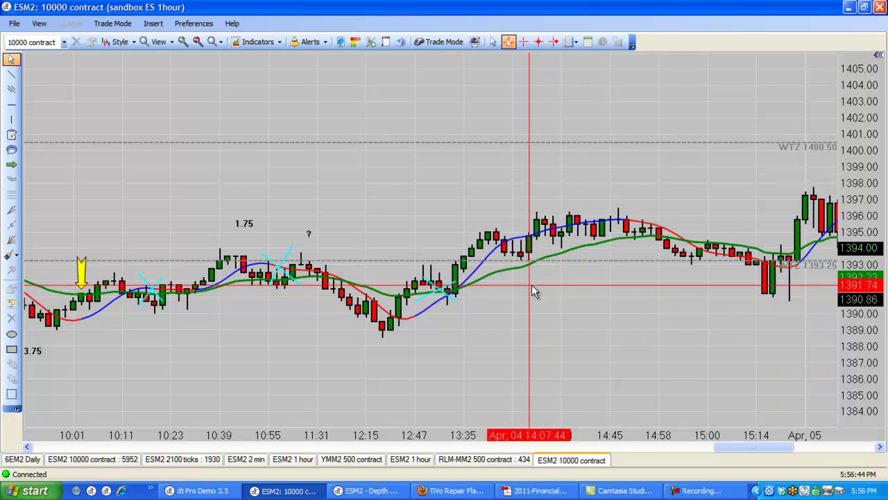
left_click(547, 143)
left_click_drag(548, 143, 537, 206)
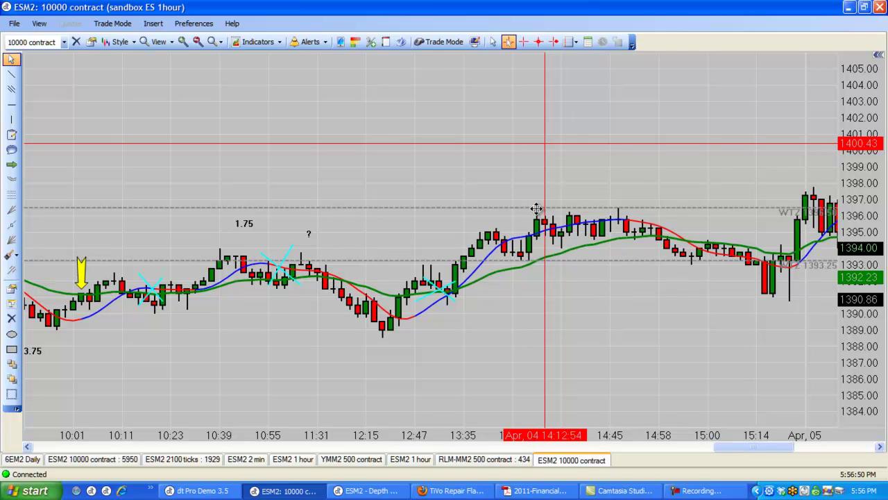
left_click(648, 385)
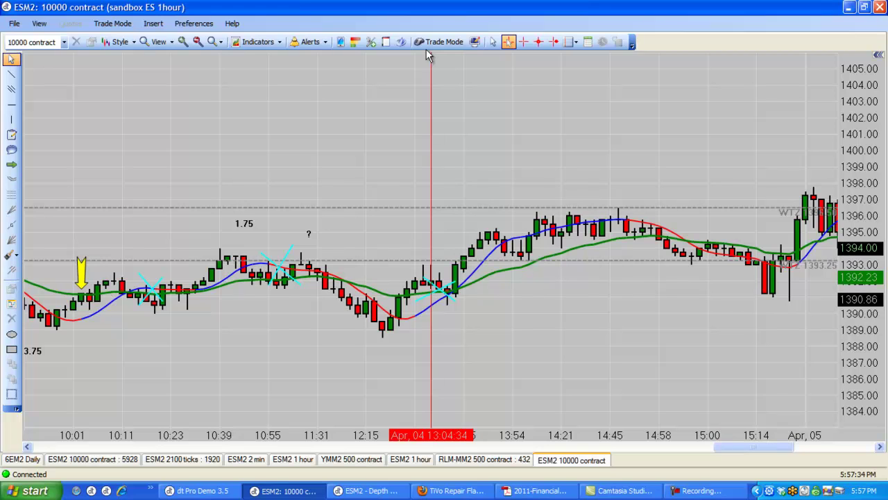
Place a text label above the 14:45 candles and change its text to 3.25
left_click(11, 135)
left_click(610, 182)
double_click(627, 184)
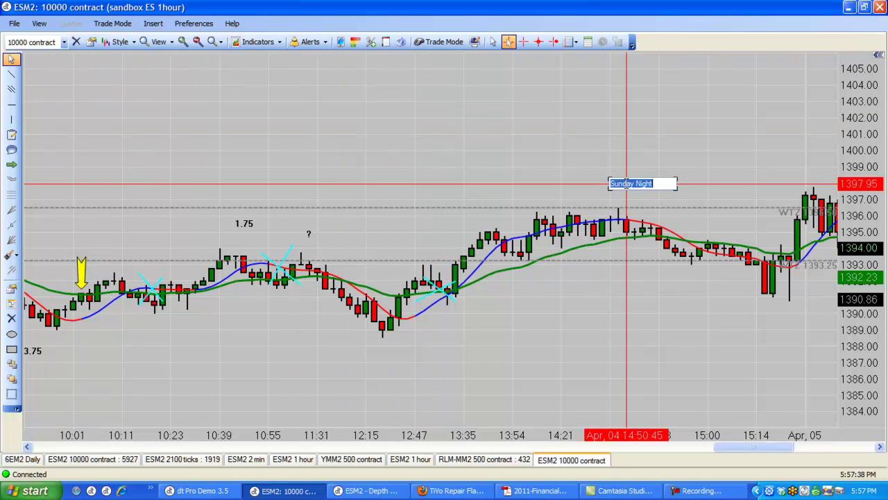
type("3.25")
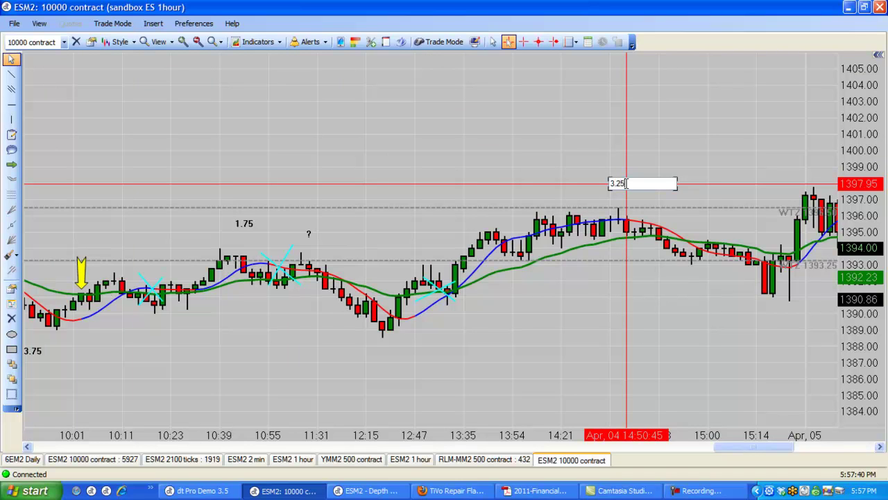
left_click(574, 127)
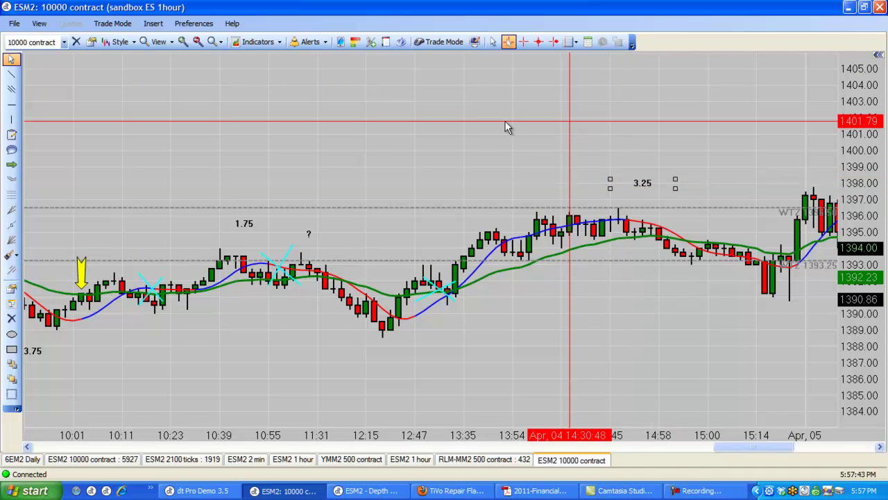
left_click(650, 141)
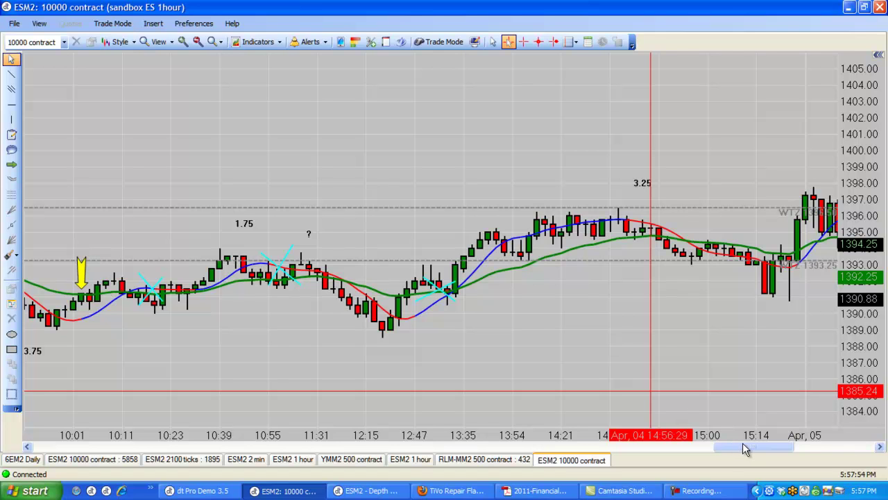
Scroll the chart forward until Apr 05 08:45 reaches the right edge
scroll(755, 450, "down", 5)
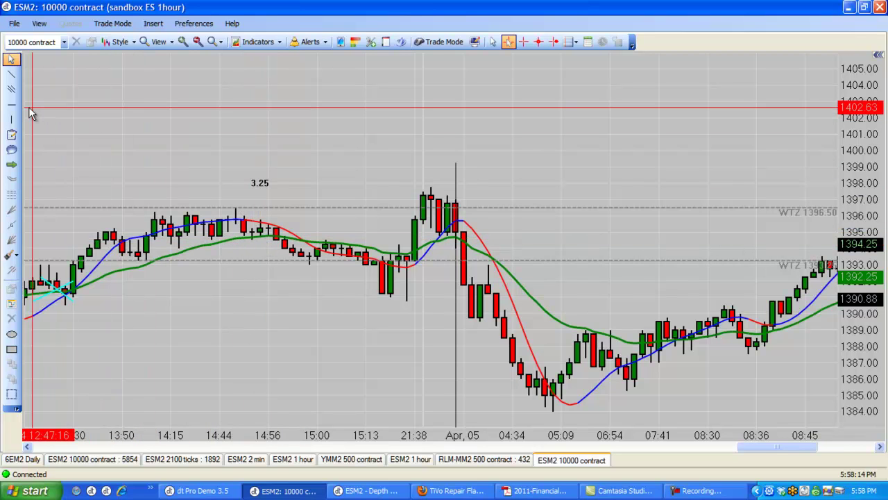
Draw a cyan X over the 14:56 bars and lower the WTZ lines to 1394.50 and 1390.75
left_click(13, 76)
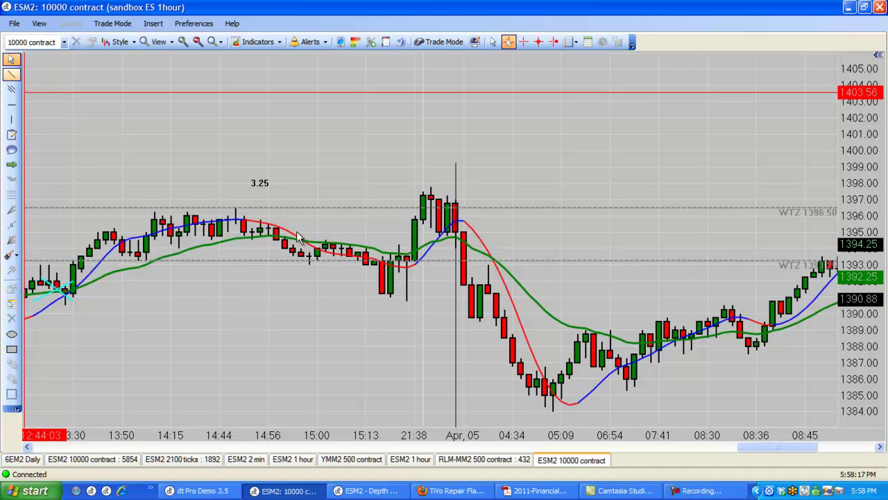
left_click_drag(294, 217, 235, 245)
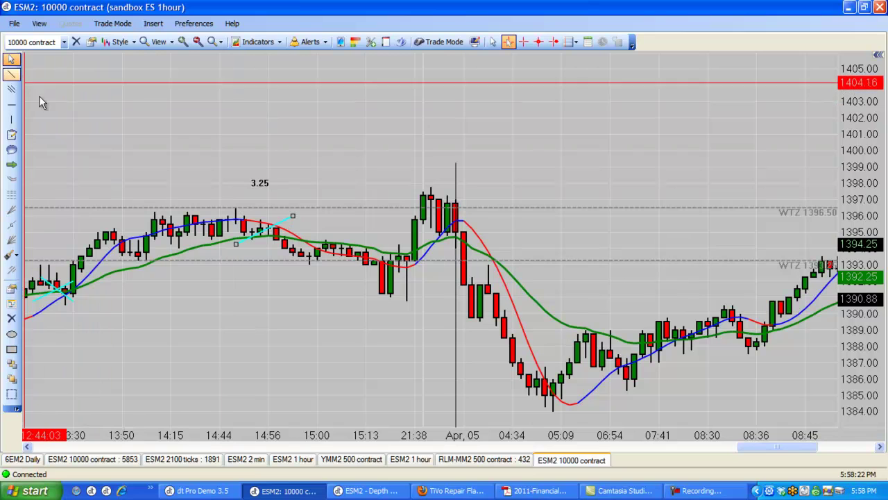
left_click(257, 218)
left_click(12, 73)
left_click_drag(251, 207, 292, 243)
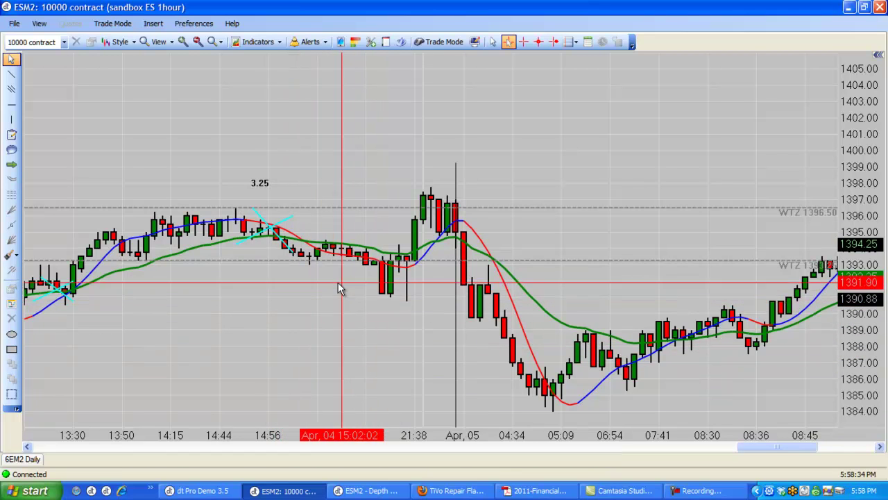
left_click_drag(340, 260, 342, 300)
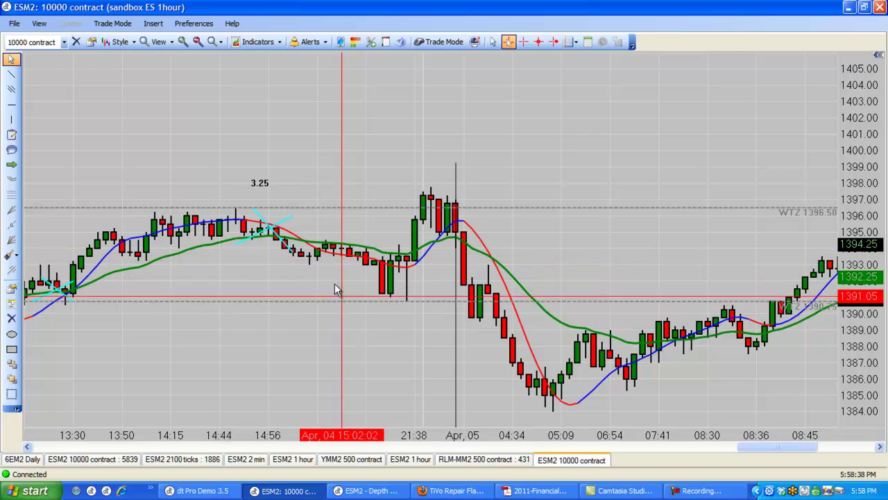
left_click_drag(343, 207, 345, 240)
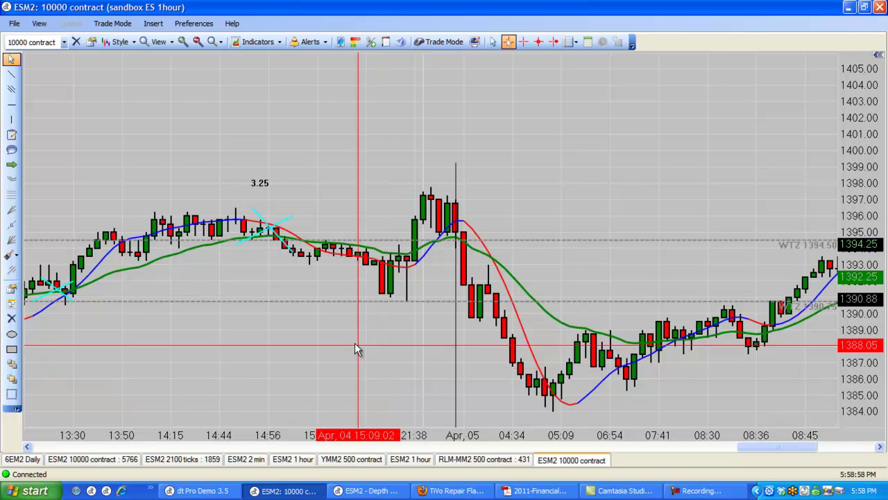
Place a text label reading '3.75 points' below the candles near 21:38
left_click(11, 134)
left_click(375, 331)
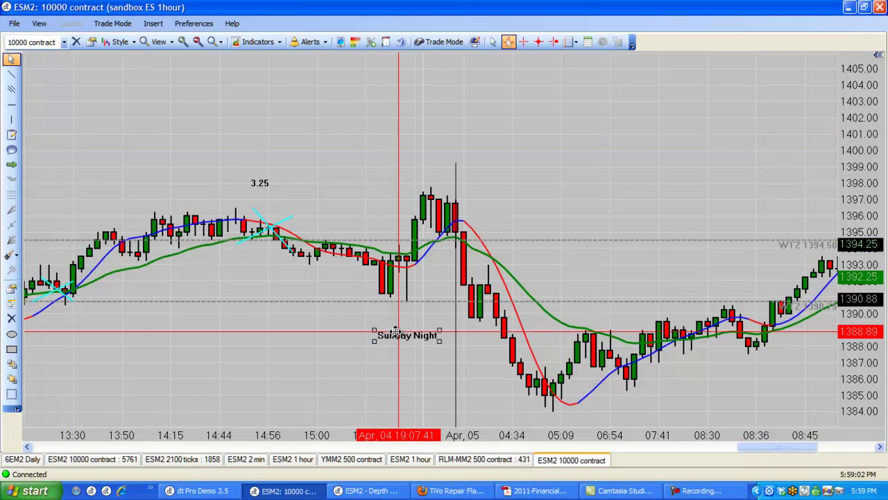
double_click(399, 334)
type("3.75")
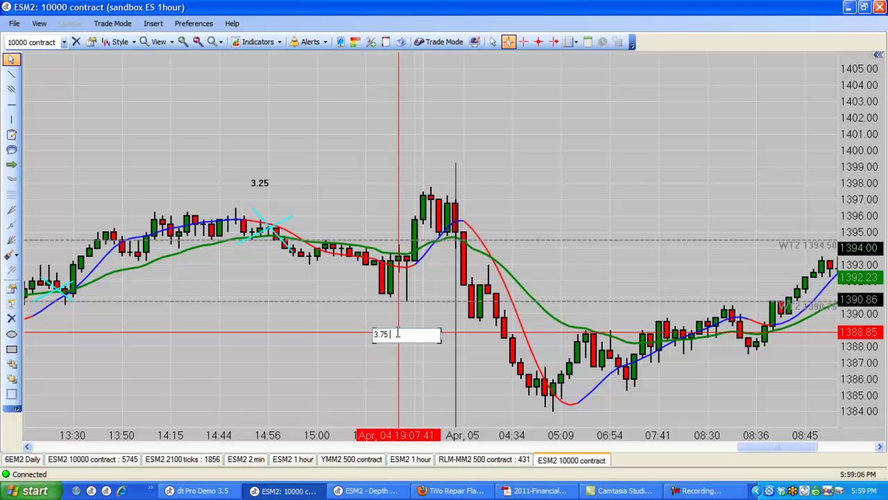
type(" points")
left_click(295, 390)
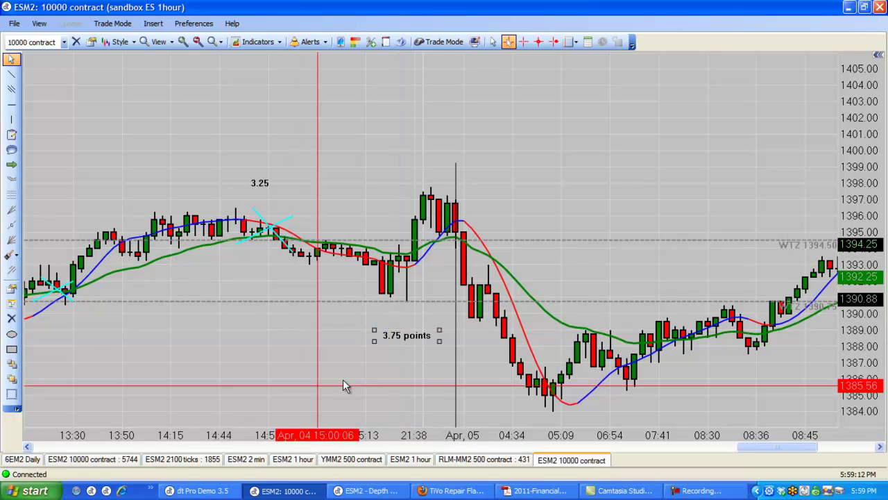
left_click(244, 323)
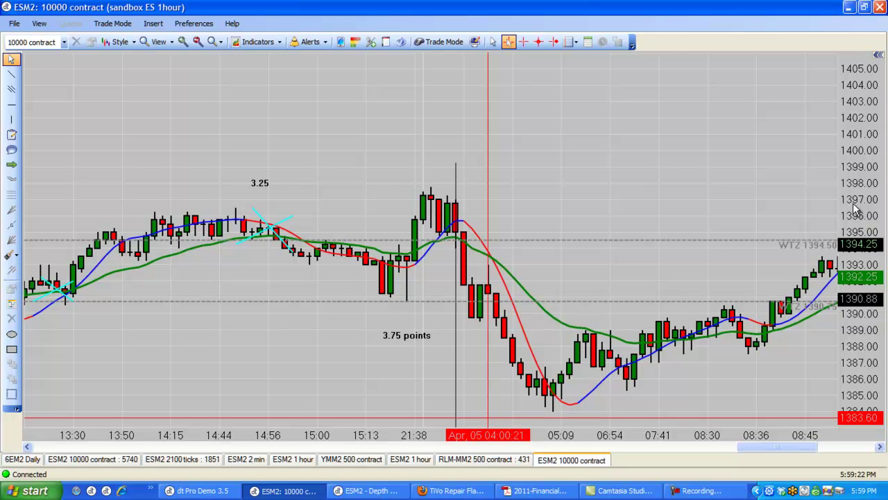
Scroll the ES chart back so it starts at Apr 04 09:04, showing the earlier arrows and labels
scroll(856, 210, "down", 3)
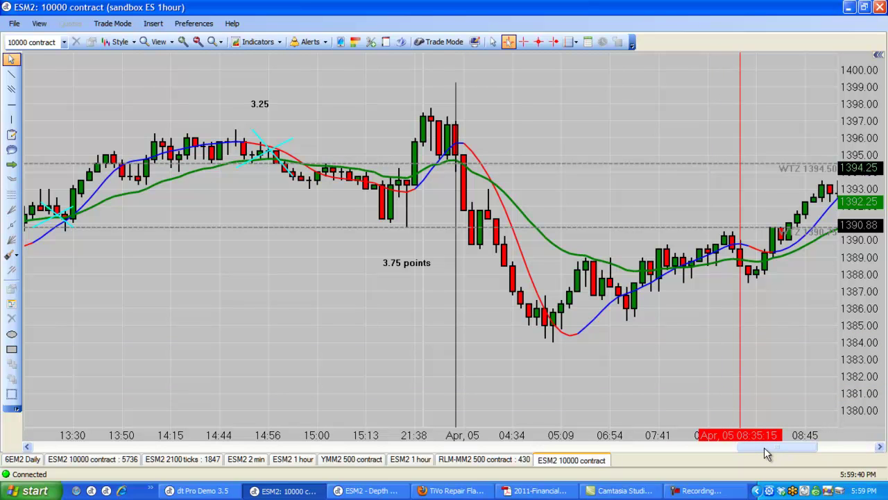
left_click_drag(765, 448, 756, 448)
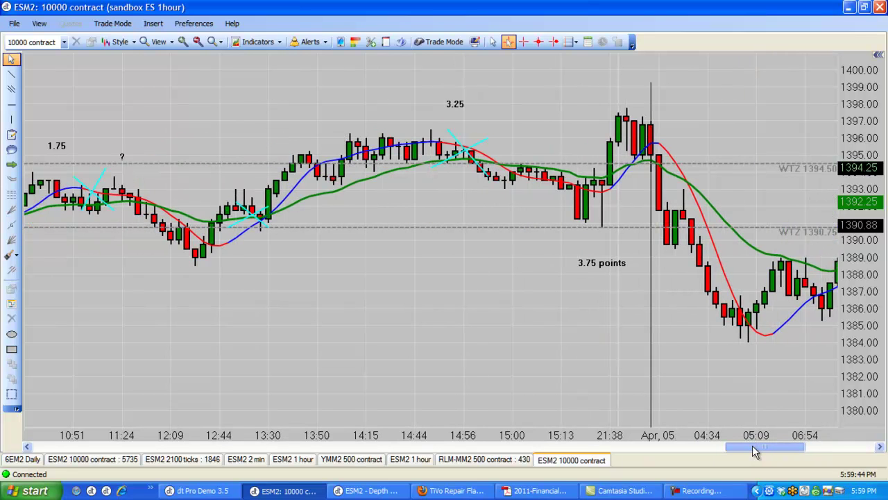
left_click_drag(754, 447, 701, 446)
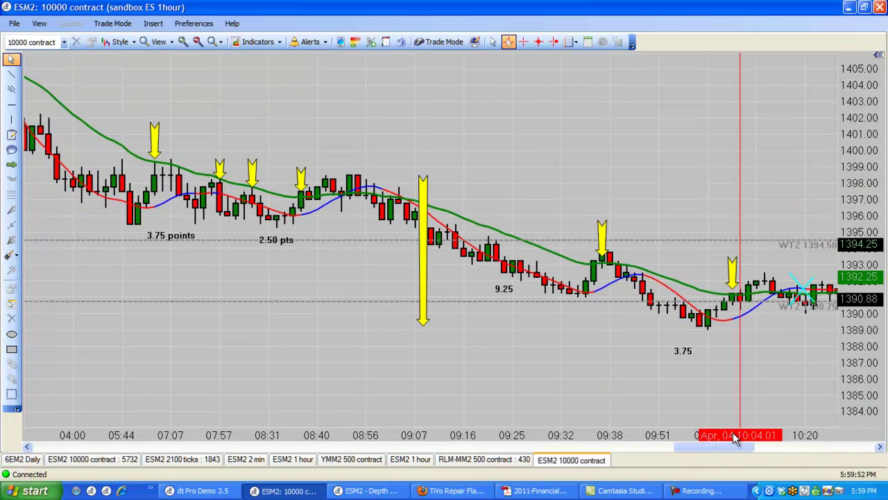
left_click_drag(732, 446, 755, 445)
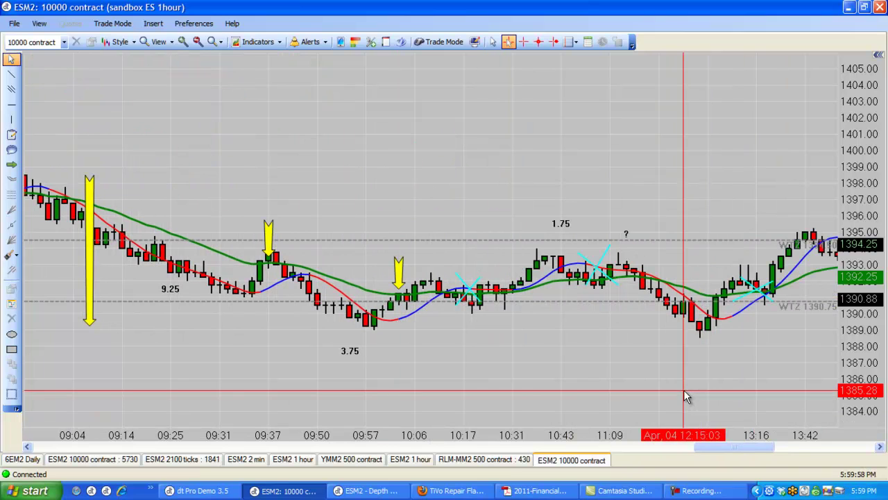